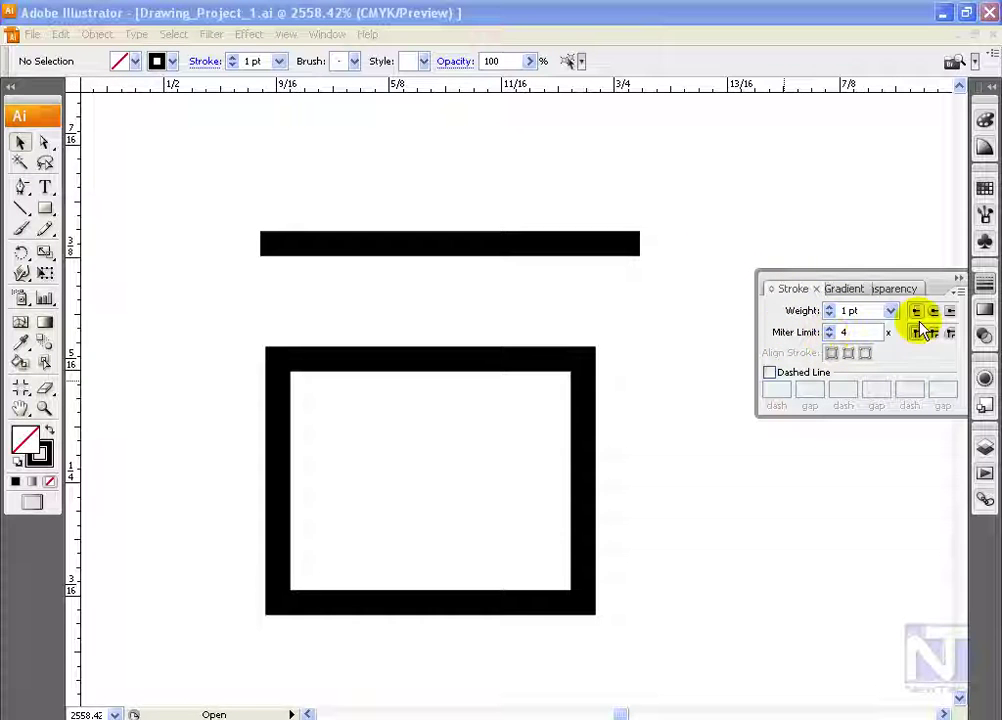
Step: Try round end caps on the top black line, then reselect it for projecting square caps
{"action": "left_click", "coordinate": [625, 243]}
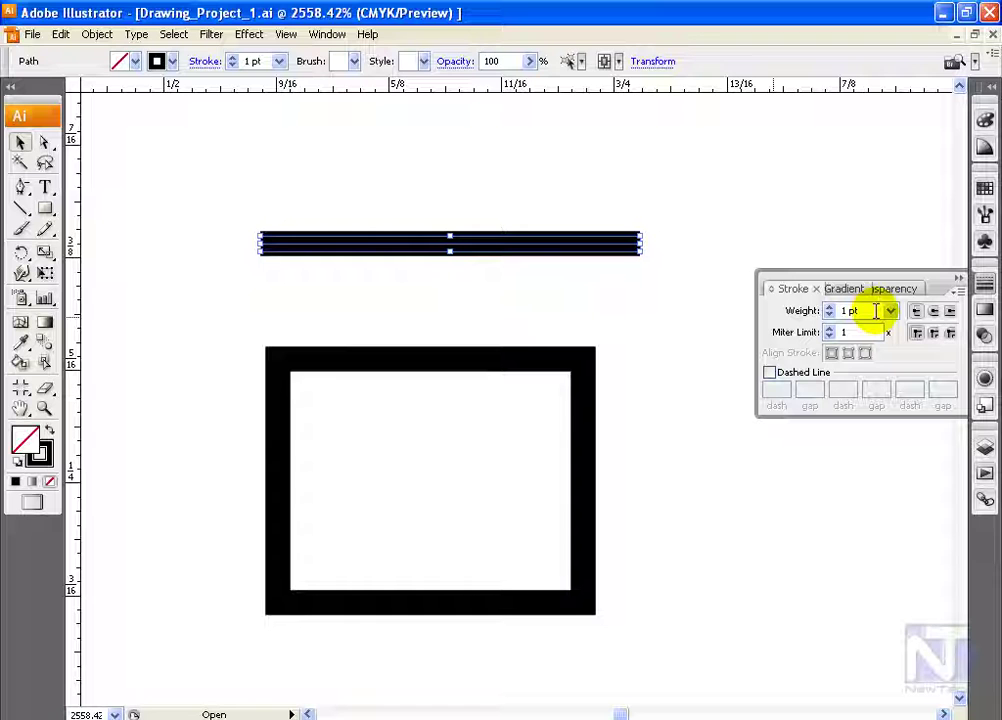
{"action": "left_click_drag", "start_coordinate": [868, 333], "coordinate": [829, 332]}
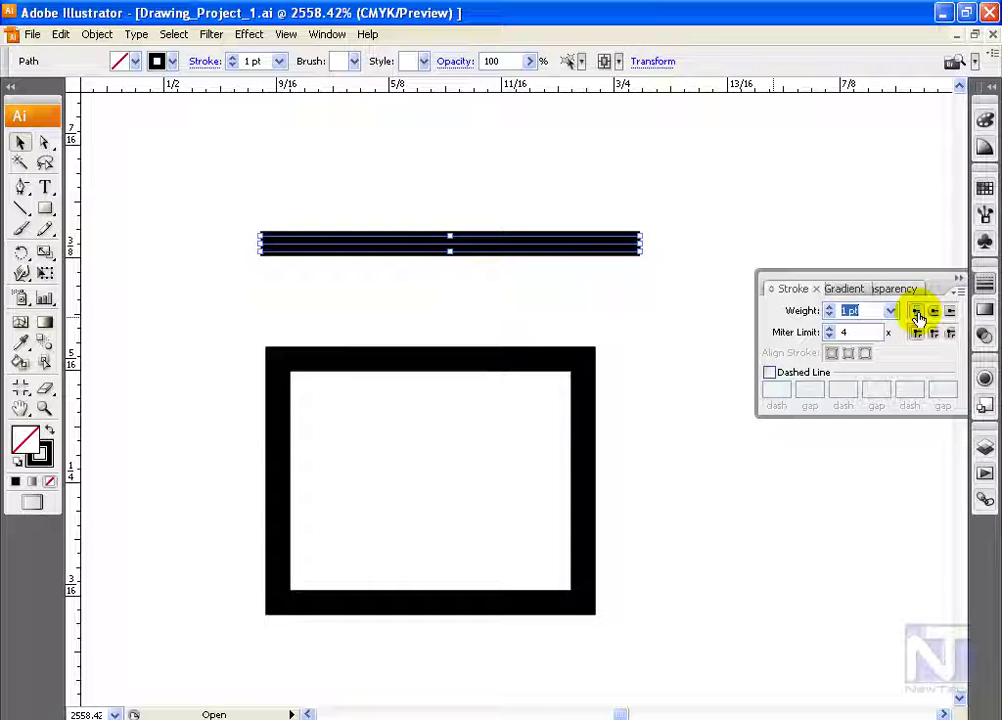
{"action": "left_click", "coordinate": [933, 311]}
{"action": "left_click", "coordinate": [224, 238]}
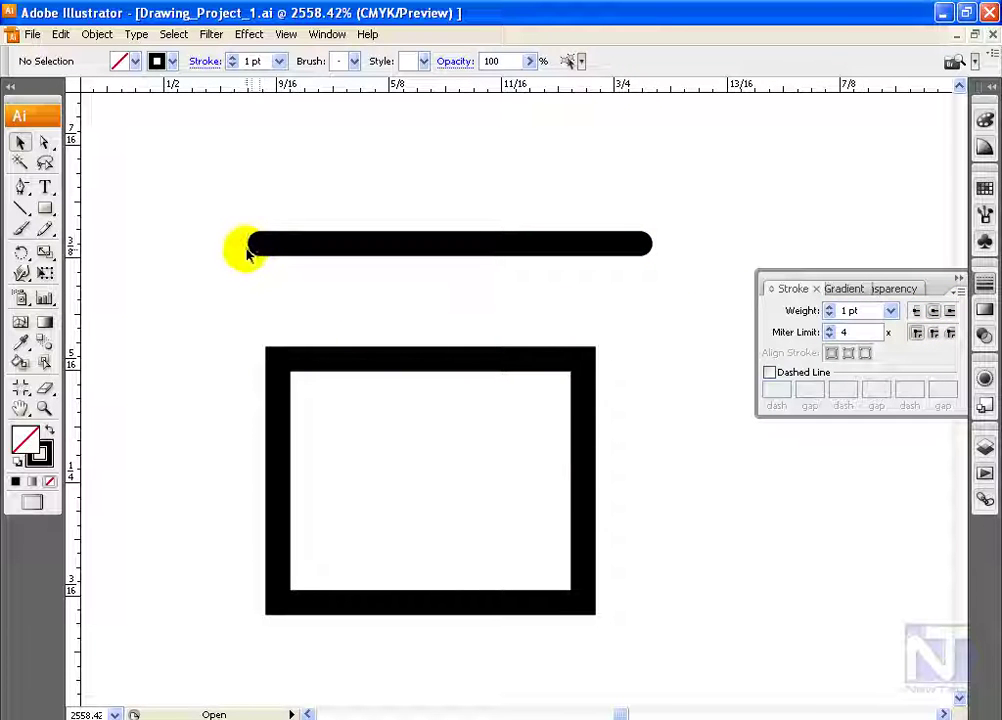
{"action": "left_click_drag", "start_coordinate": [558, 205], "coordinate": [588, 256]}
{"action": "left_click", "coordinate": [258, 246]}
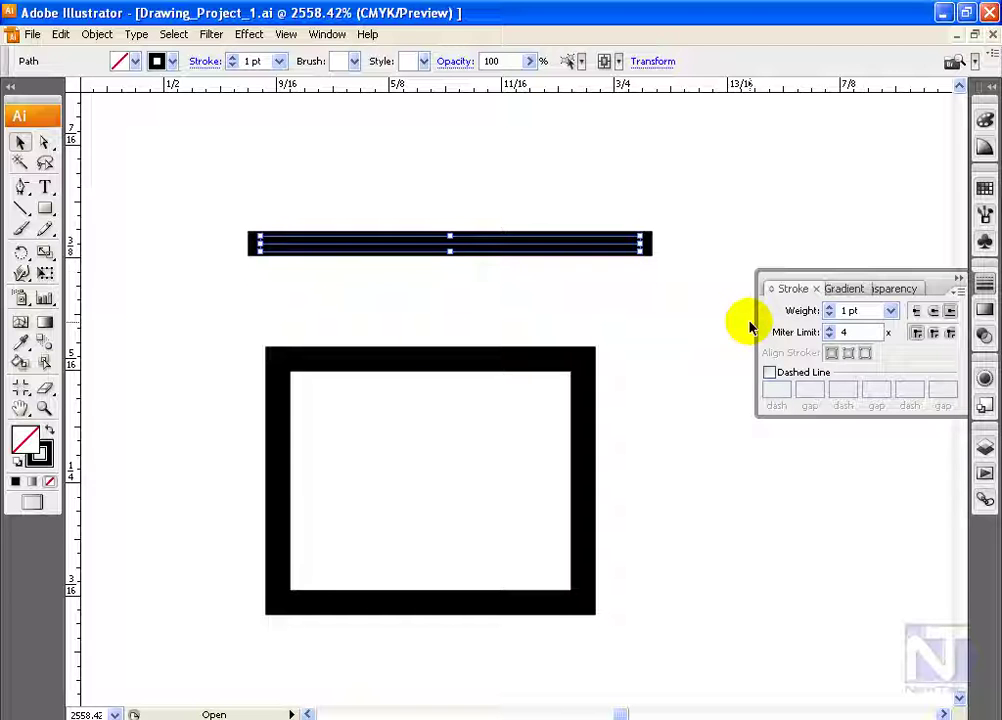
Step: Set the rectangle's miter limit to 1, then 4, and switch its corners to round joins
{"action": "left_click", "coordinate": [848, 332]}
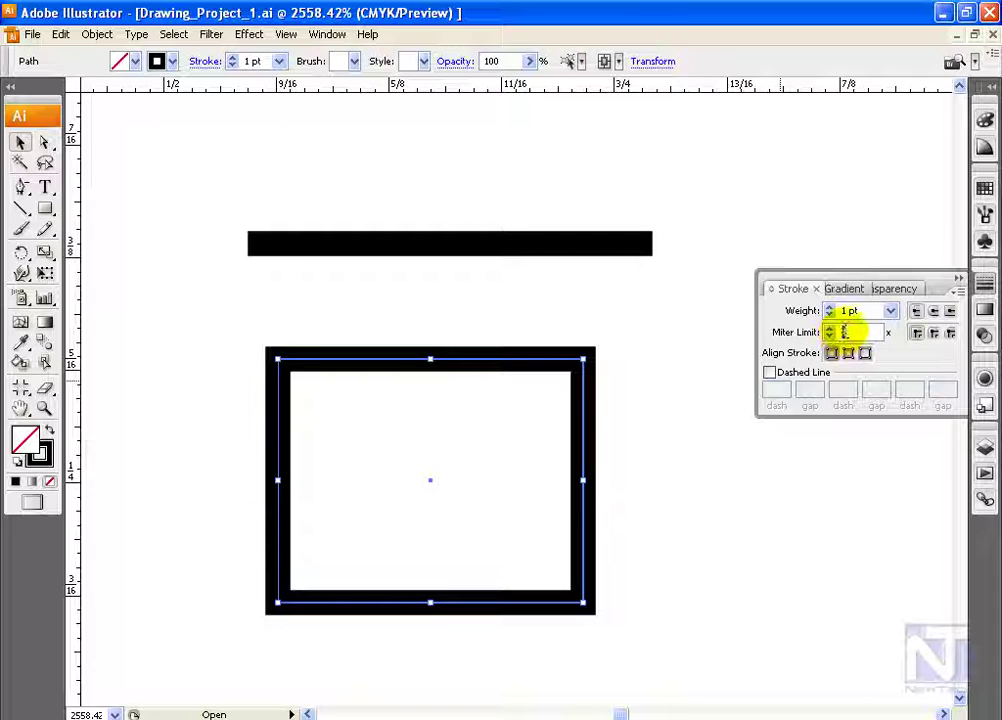
{"action": "type", "text": "500"}
{"action": "key", "text": "Return"}
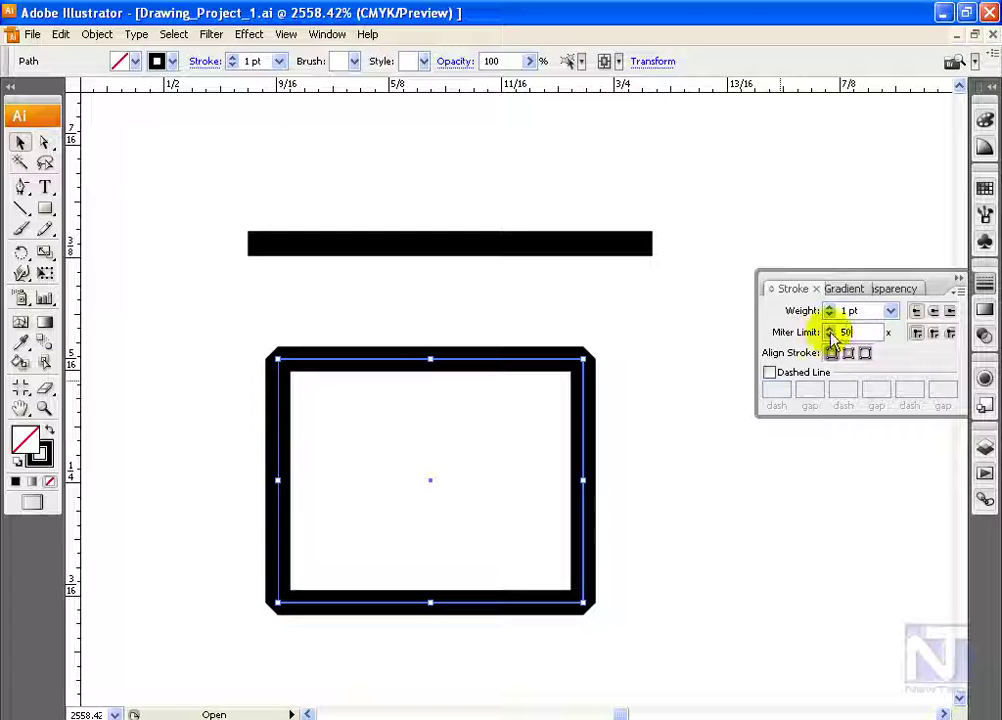
{"action": "type", "text": "4"}
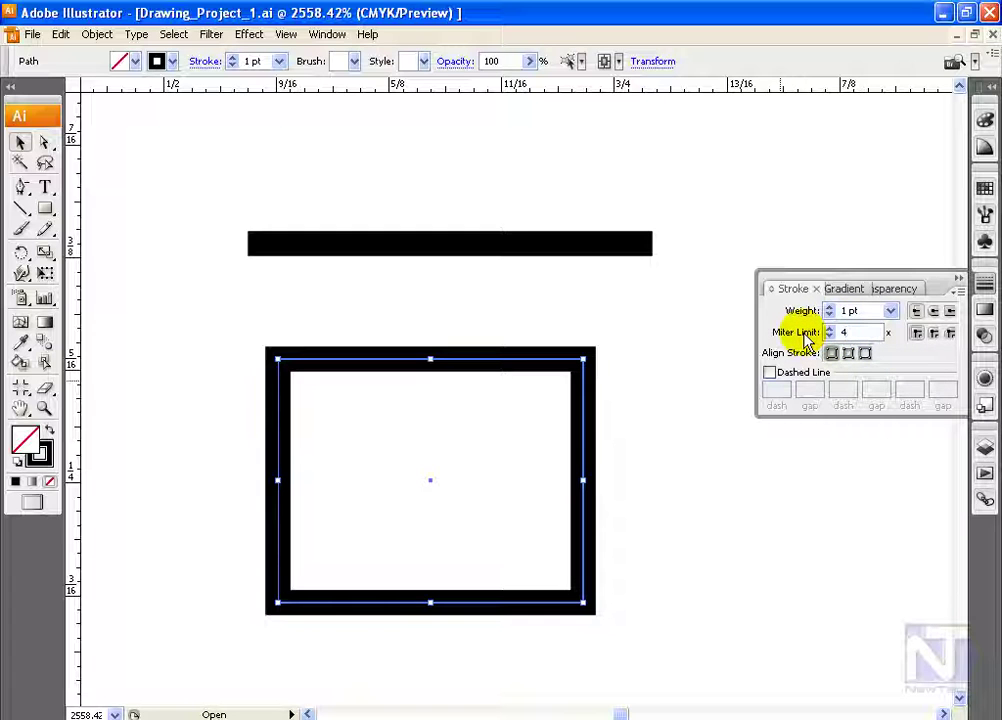
{"action": "left_click", "coordinate": [934, 334]}
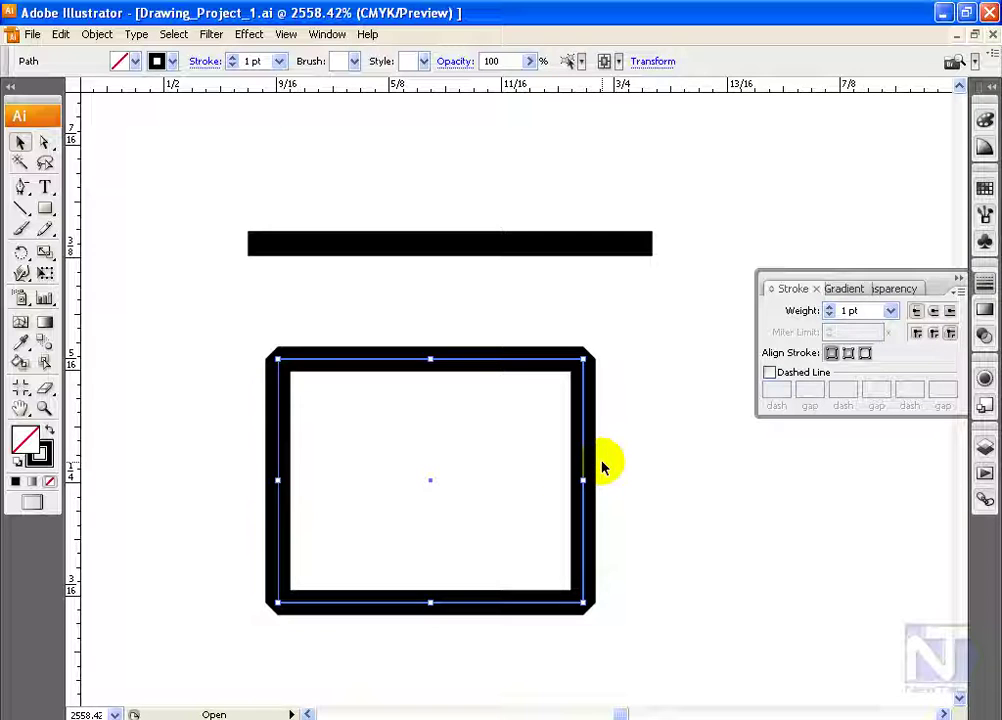
Step: Align the rectangle's stroke outside the path and make it dashed with 5 pt dashes and 2 pt gaps
{"action": "left_click", "coordinate": [848, 353]}
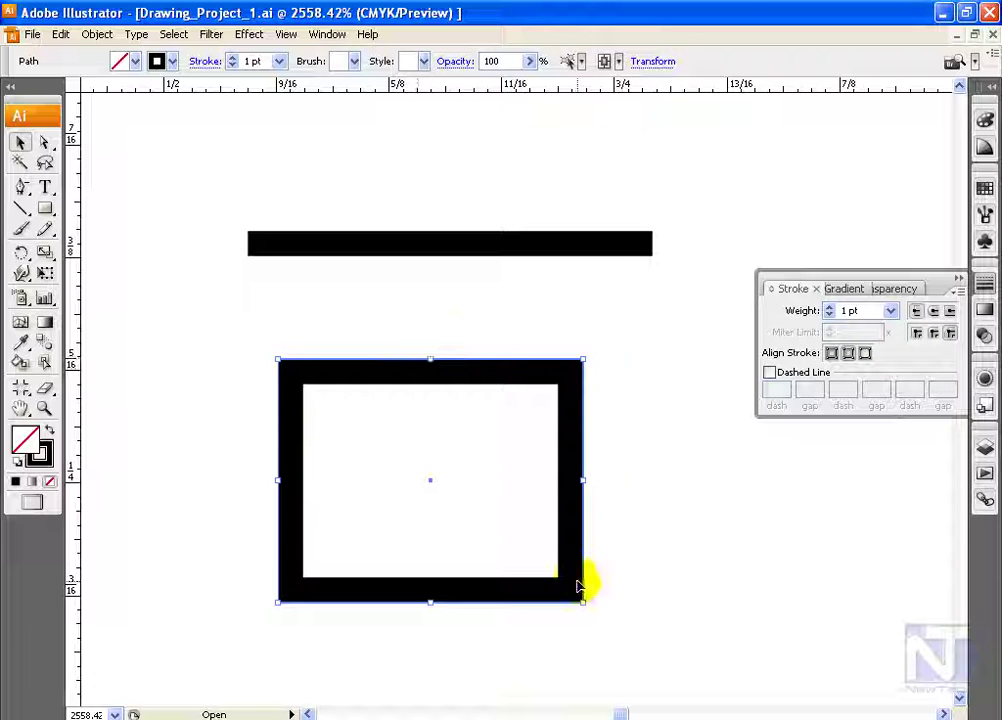
{"action": "left_click", "coordinate": [865, 353]}
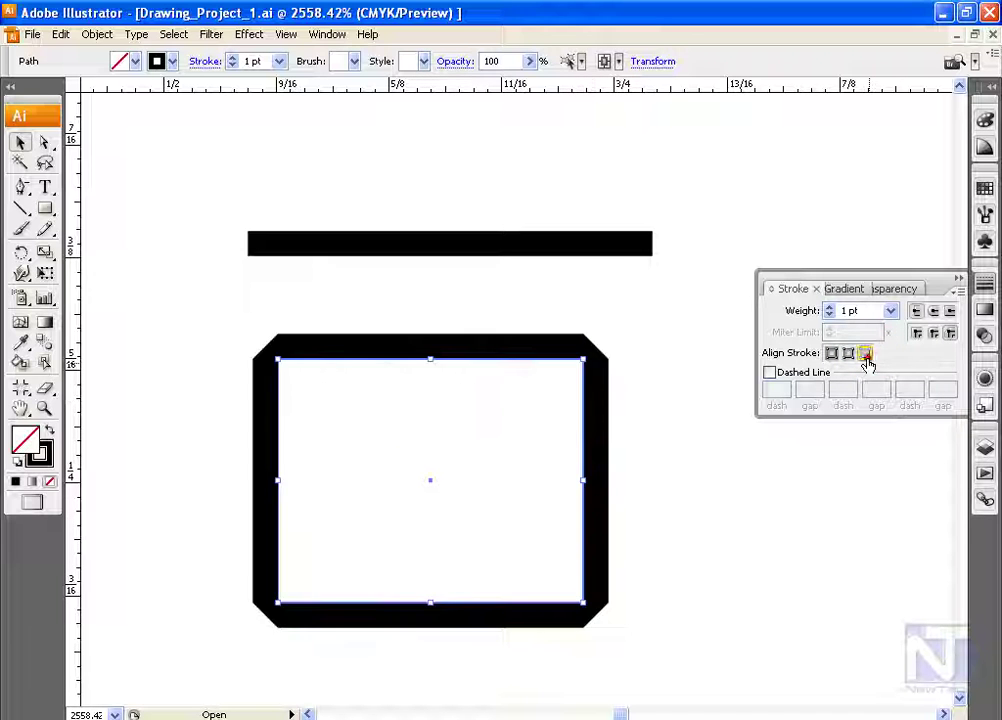
{"action": "left_click", "coordinate": [867, 363]}
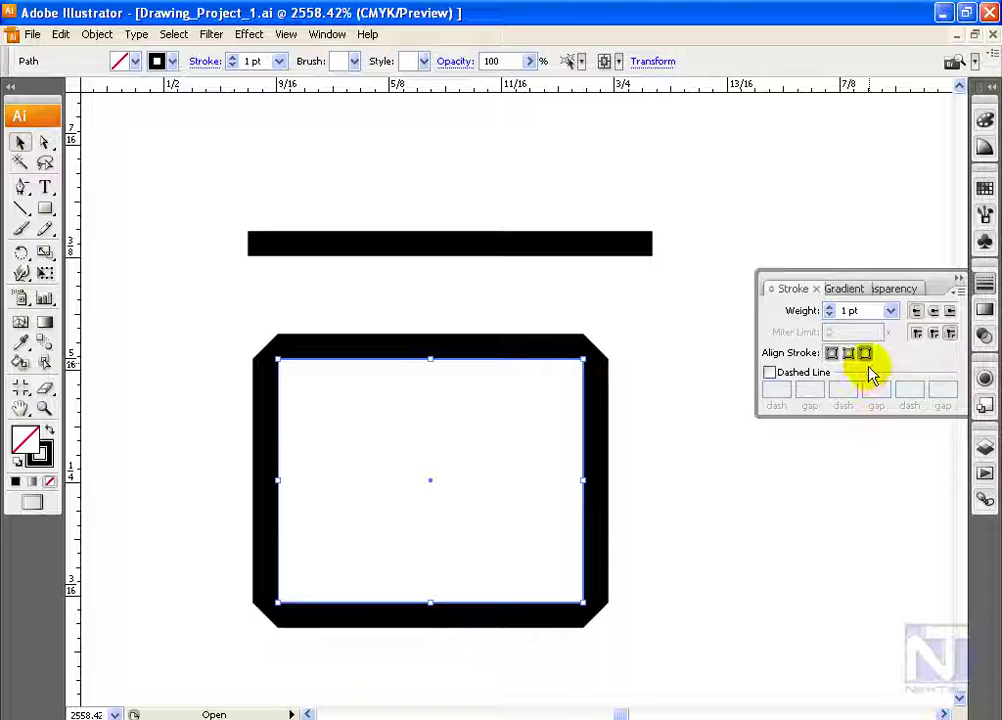
{"action": "left_click", "coordinate": [770, 374]}
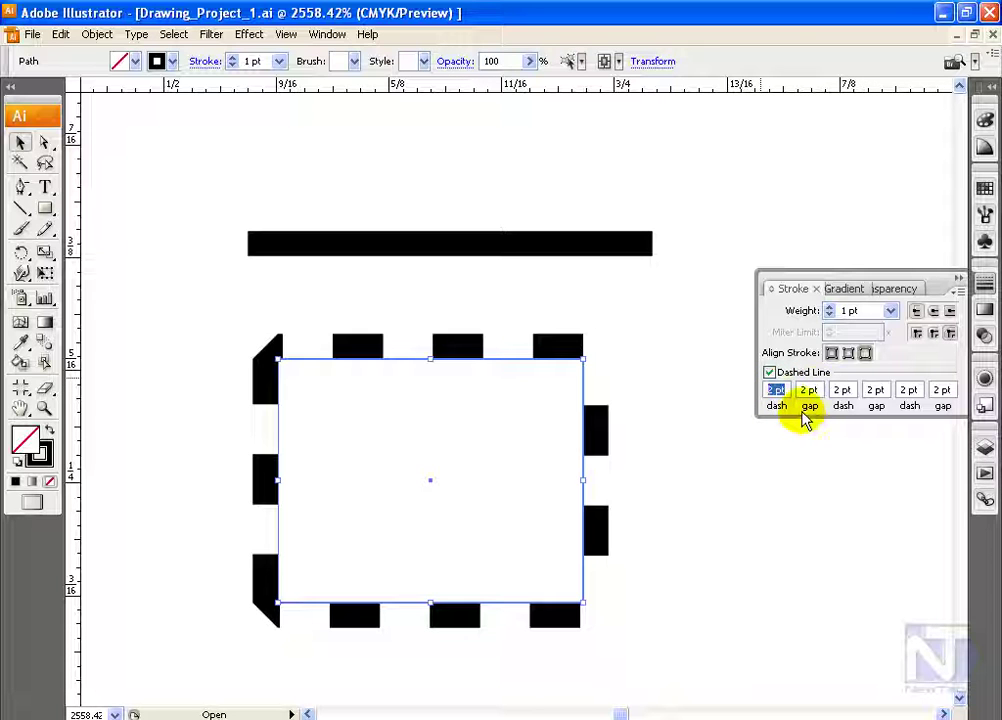
{"action": "key", "text": "Tab"}
{"action": "left_click", "coordinate": [776, 390]}
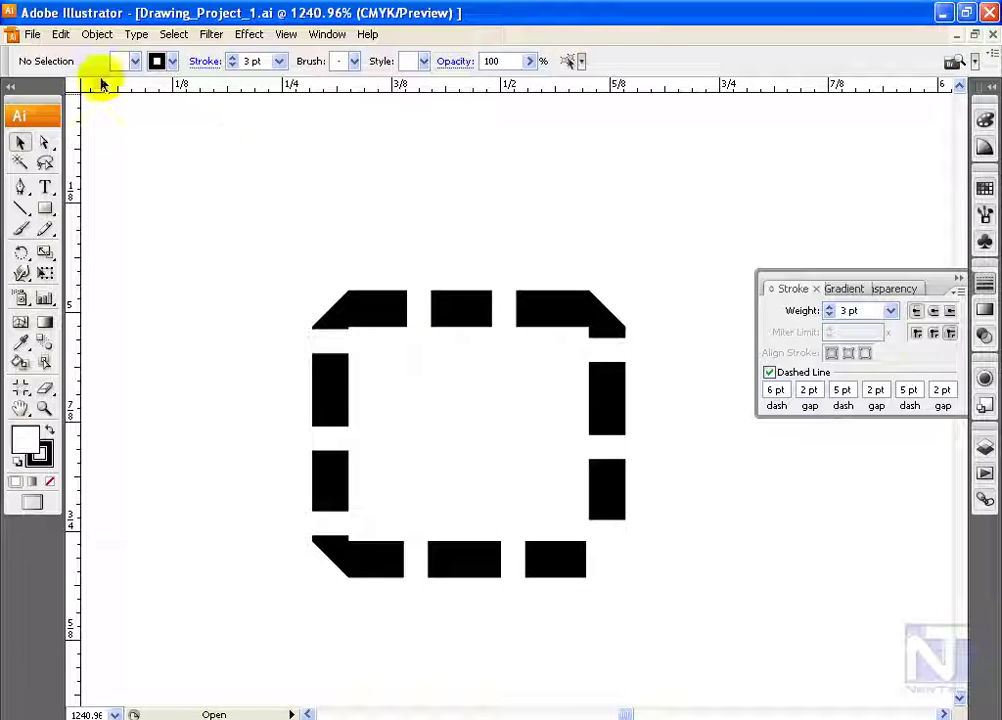
Step: Expand the dashed frame's appearance, ungroup it, and release the compound path into separate pieces
{"action": "left_click", "coordinate": [95, 38]}
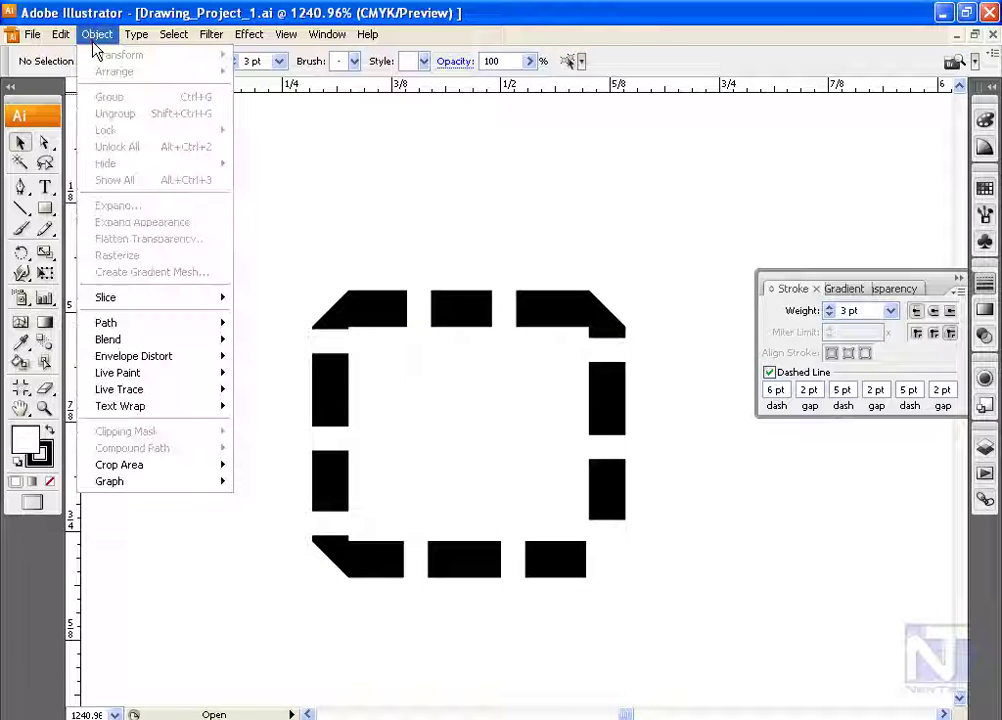
{"action": "left_click", "coordinate": [385, 313]}
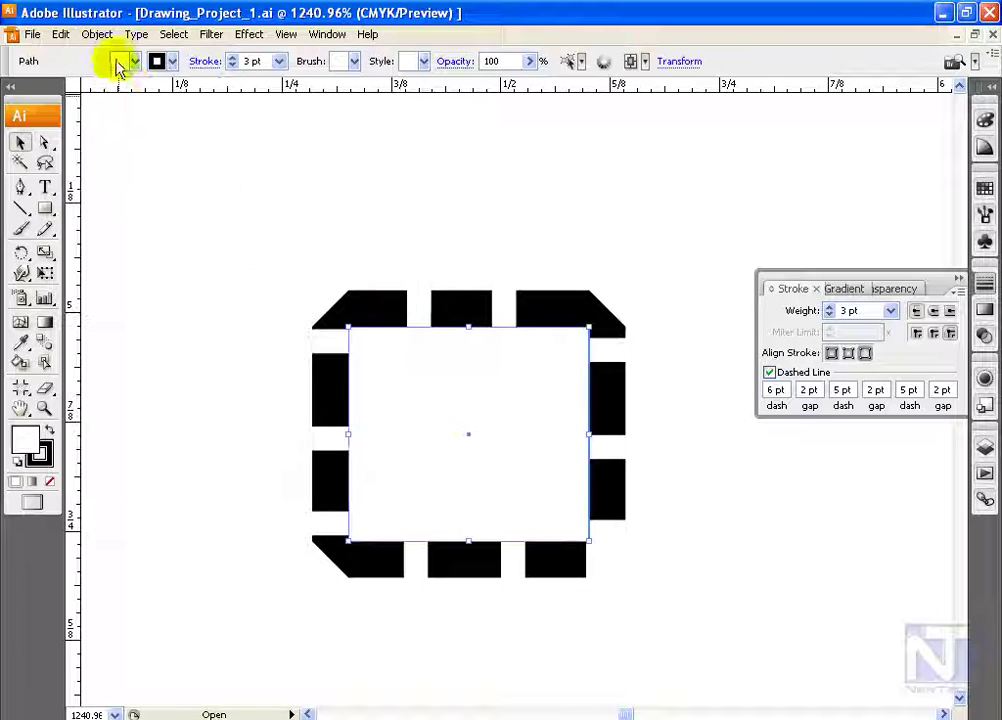
{"action": "left_click", "coordinate": [100, 36]}
{"action": "left_click", "coordinate": [154, 222]}
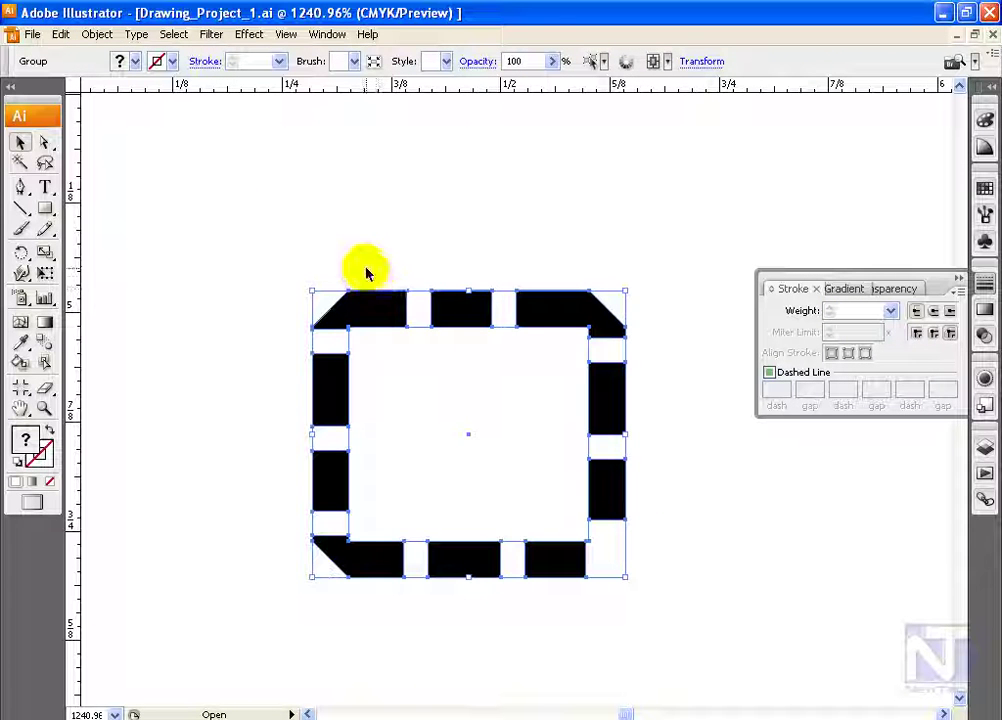
{"action": "right_click", "coordinate": [382, 316]}
{"action": "left_click", "coordinate": [414, 382]}
{"action": "right_click", "coordinate": [387, 324]}
{"action": "left_click", "coordinate": [386, 314]}
{"action": "right_click", "coordinate": [386, 311]}
{"action": "left_click", "coordinate": [432, 359]}
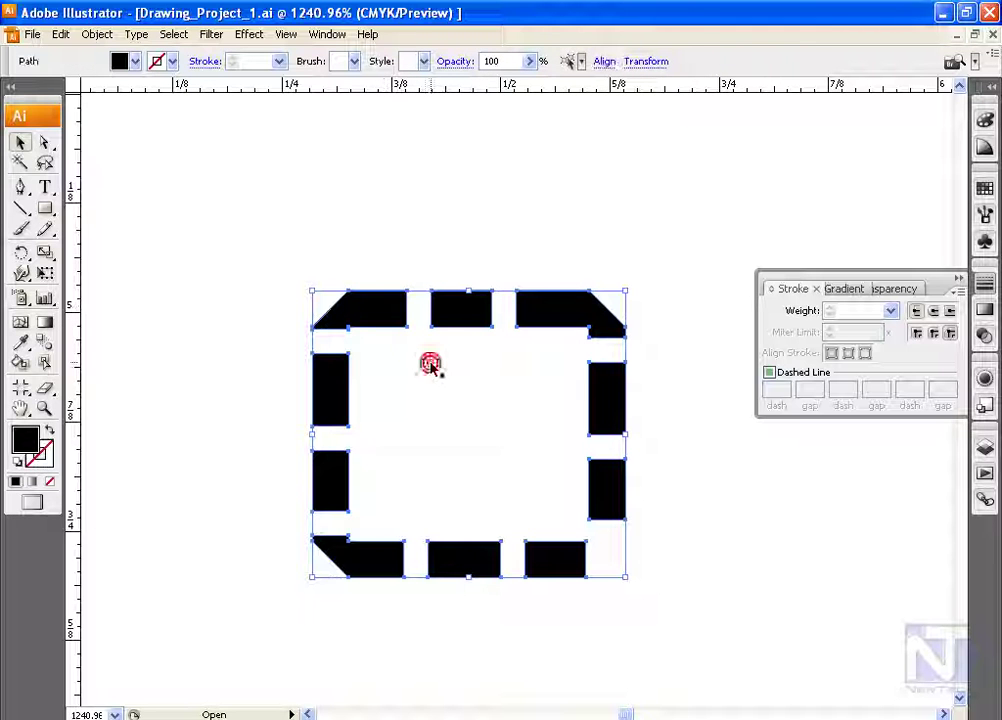
Step: Drag the individual dash pieces outward to scatter them away from the frame
{"action": "left_click", "coordinate": [378, 310]}
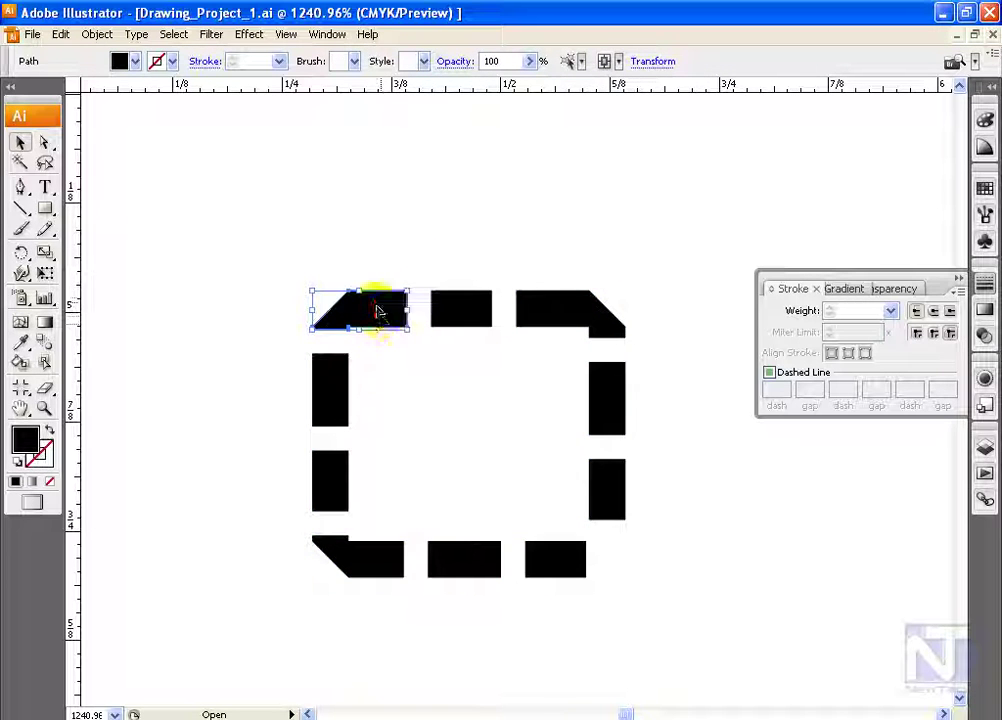
{"action": "left_click_drag", "start_coordinate": [380, 320], "coordinate": [304, 238]}
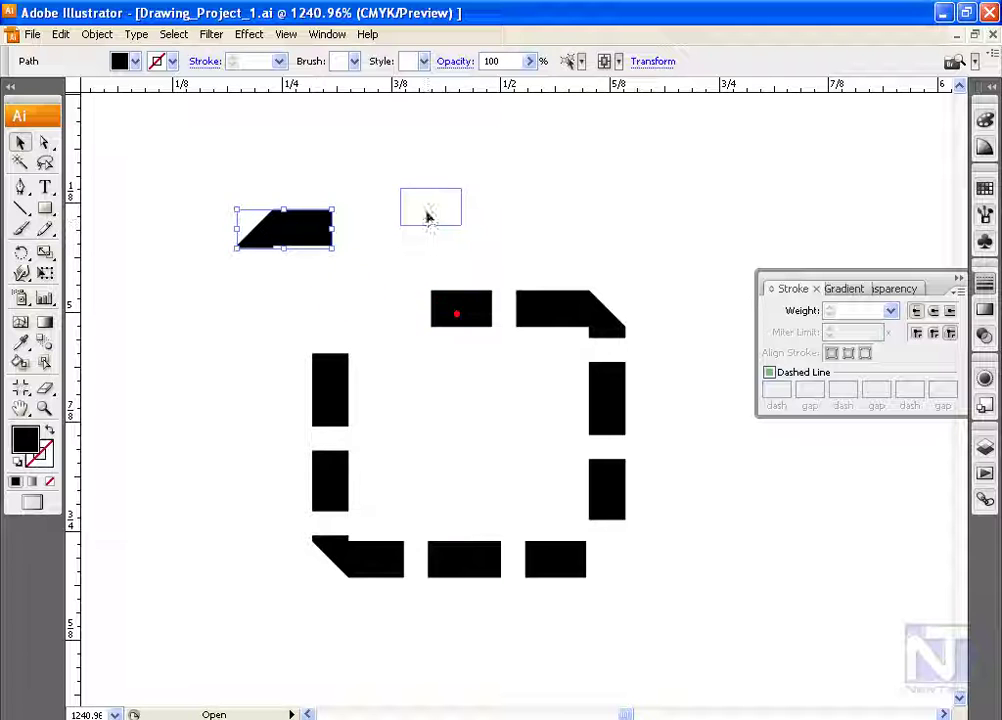
{"action": "left_click_drag", "start_coordinate": [427, 217], "coordinate": [426, 215]}
{"action": "left_click_drag", "start_coordinate": [580, 333], "coordinate": [620, 211]}
{"action": "left_click_drag", "start_coordinate": [607, 418], "coordinate": [512, 329]}
{"action": "left_click_drag", "start_coordinate": [626, 492], "coordinate": [692, 499]}
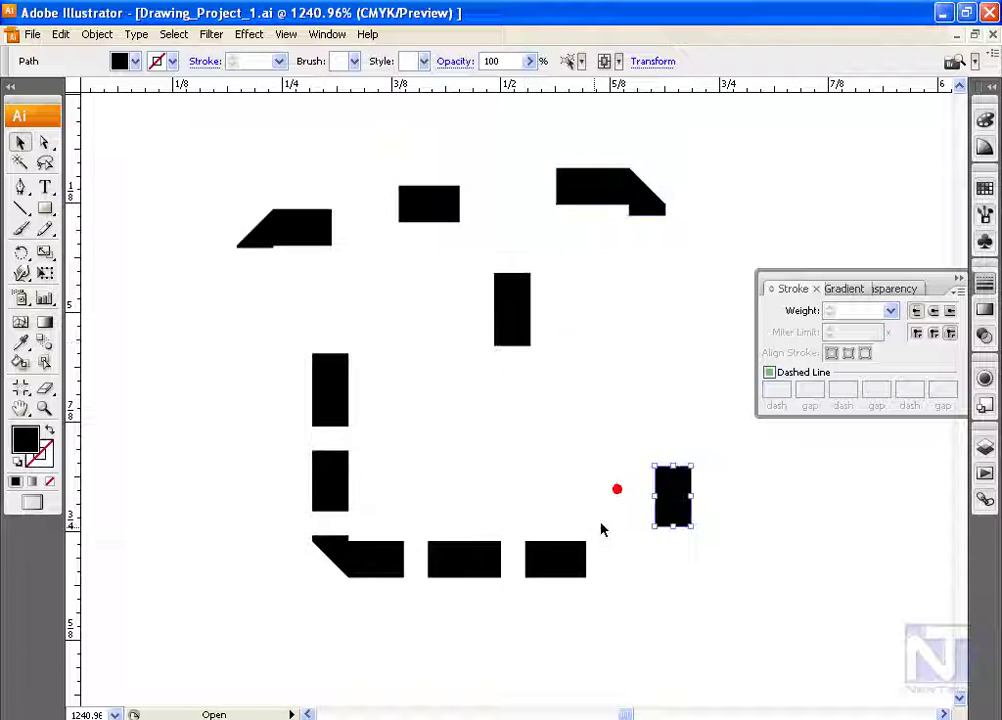
{"action": "left_click_drag", "start_coordinate": [570, 560], "coordinate": [613, 624]}
{"action": "left_click_drag", "start_coordinate": [470, 560], "coordinate": [462, 617]}
{"action": "left_click_drag", "start_coordinate": [380, 560], "coordinate": [365, 577]}
{"action": "left_click_drag", "start_coordinate": [339, 494], "coordinate": [272, 460]}
{"action": "left_click_drag", "start_coordinate": [322, 405], "coordinate": [375, 439]}
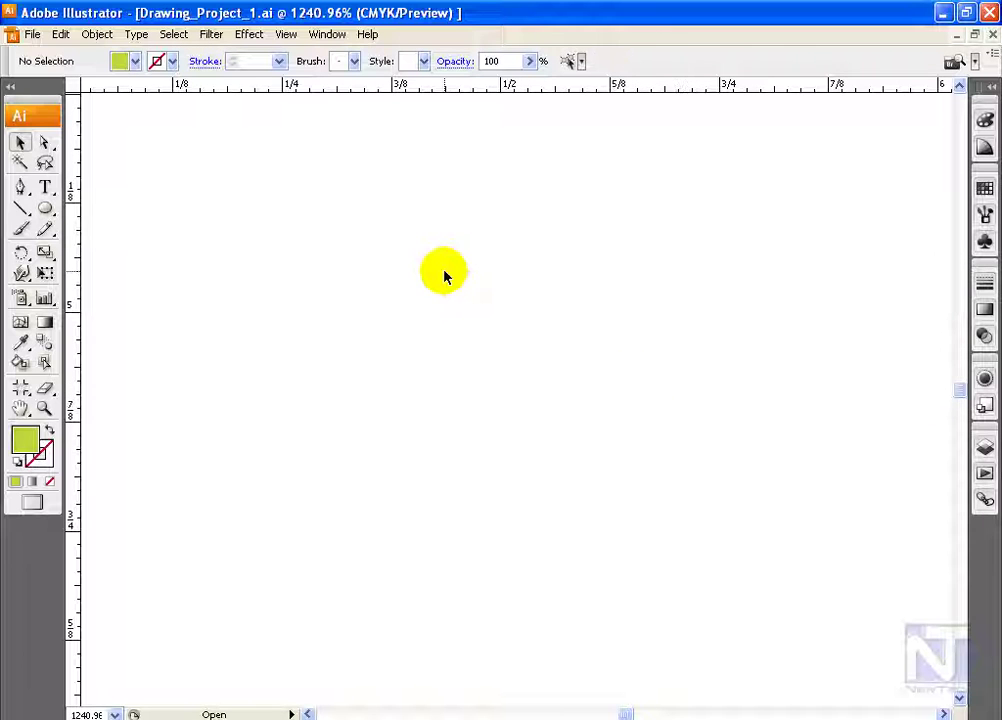
Step: Draw a circle and swap its colours so it has a green outline and no fill
{"action": "key", "text": "l"}
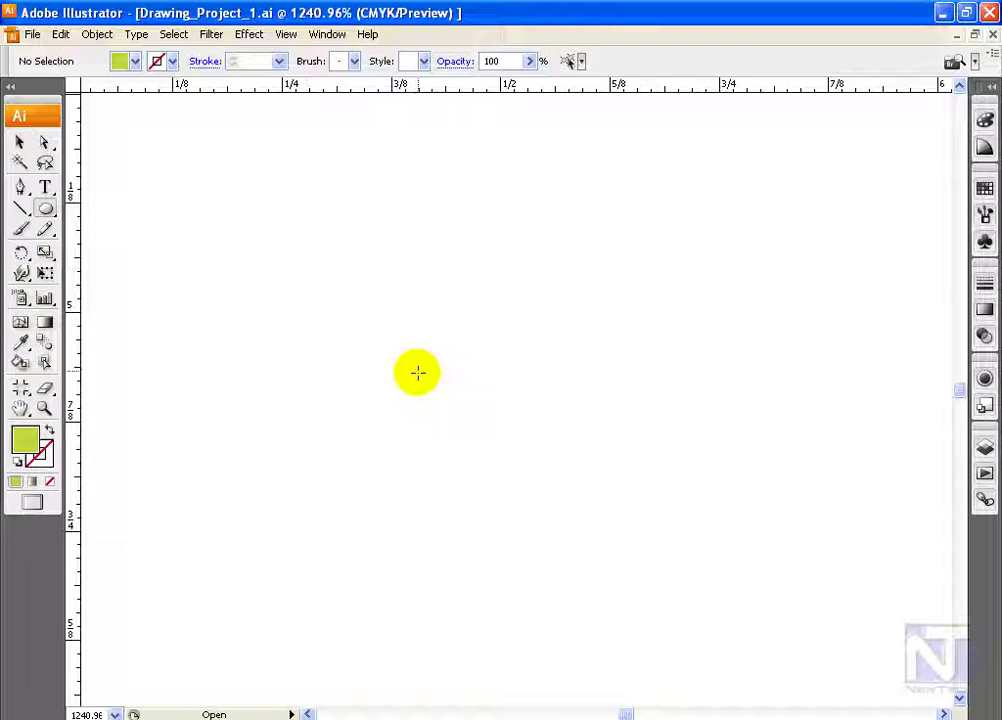
{"action": "left_click_drag", "start_coordinate": [459, 329], "coordinate": [567, 437]}
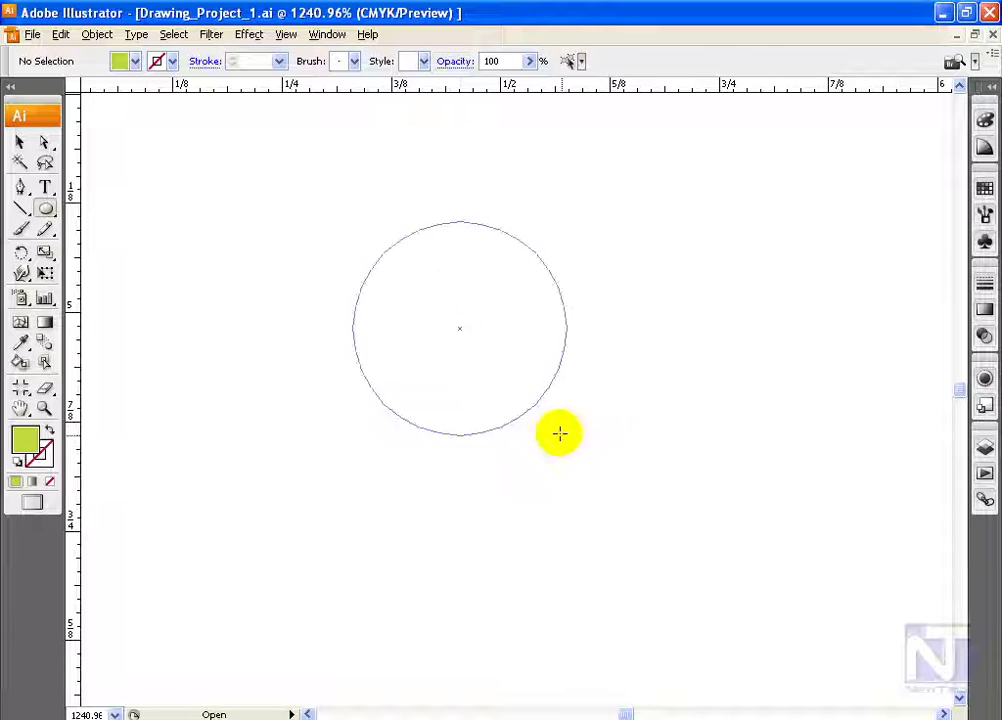
{"action": "left_click_drag", "start_coordinate": [25, 438], "coordinate": [42, 452]}
{"action": "left_click", "coordinate": [49, 481]}
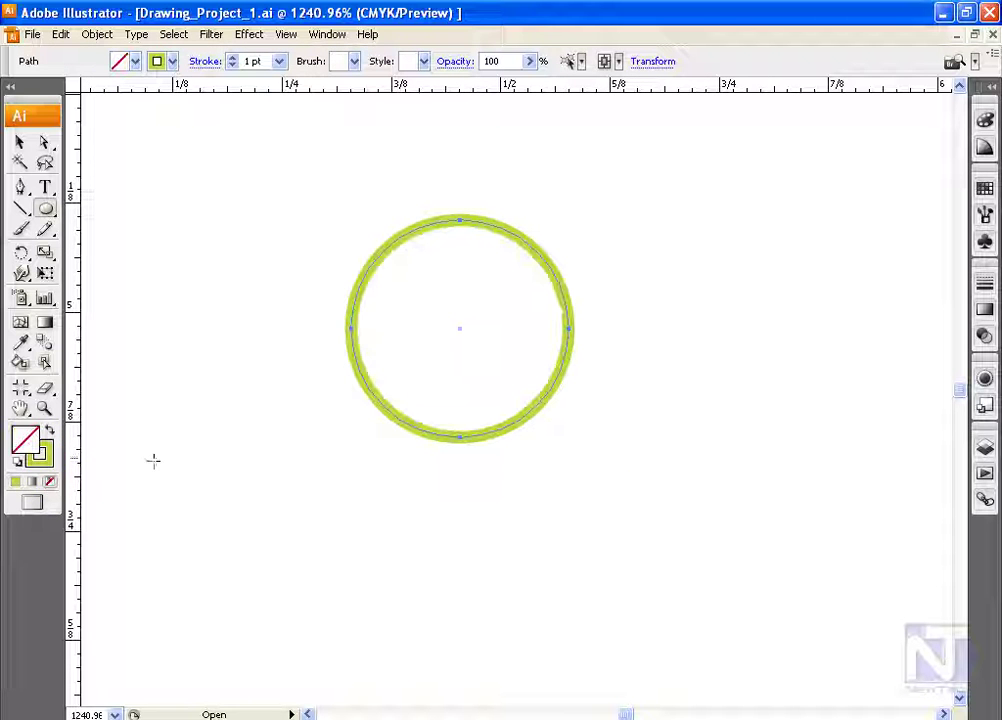
Step: Give the circle a 6 pt dashed stroke with 6 pt dashes and 2 pt gaps
{"action": "left_click", "coordinate": [985, 308]}
{"action": "left_click", "coordinate": [785, 288]}
{"action": "left_click", "coordinate": [890, 311]}
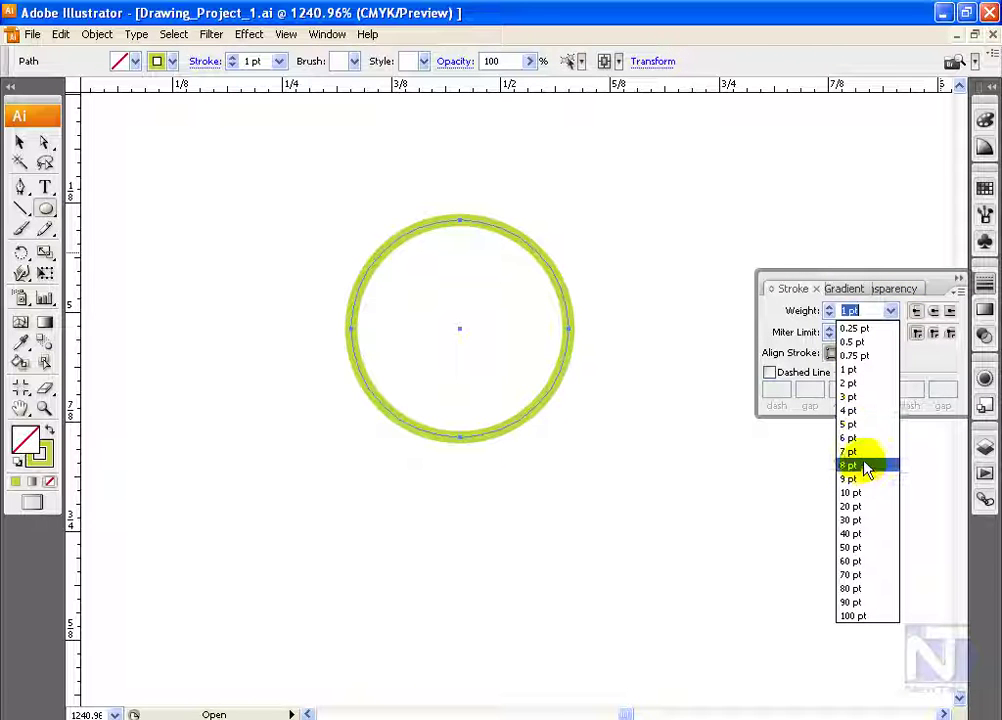
{"action": "left_click", "coordinate": [850, 438]}
{"action": "left_click", "coordinate": [770, 372]}
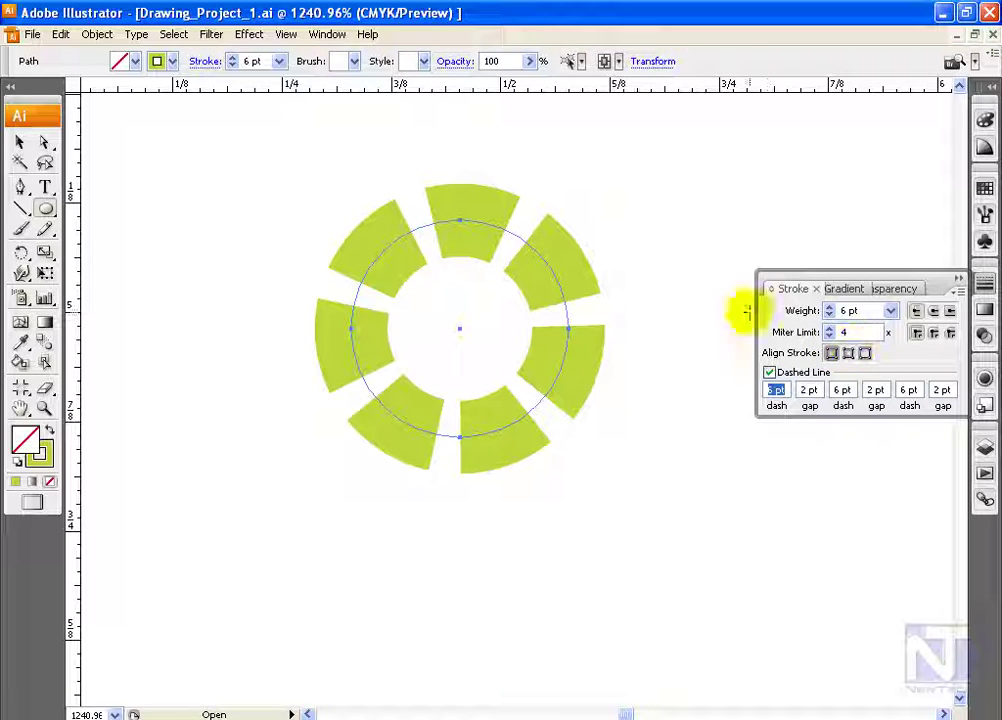
{"action": "left_click", "coordinate": [96, 36]}
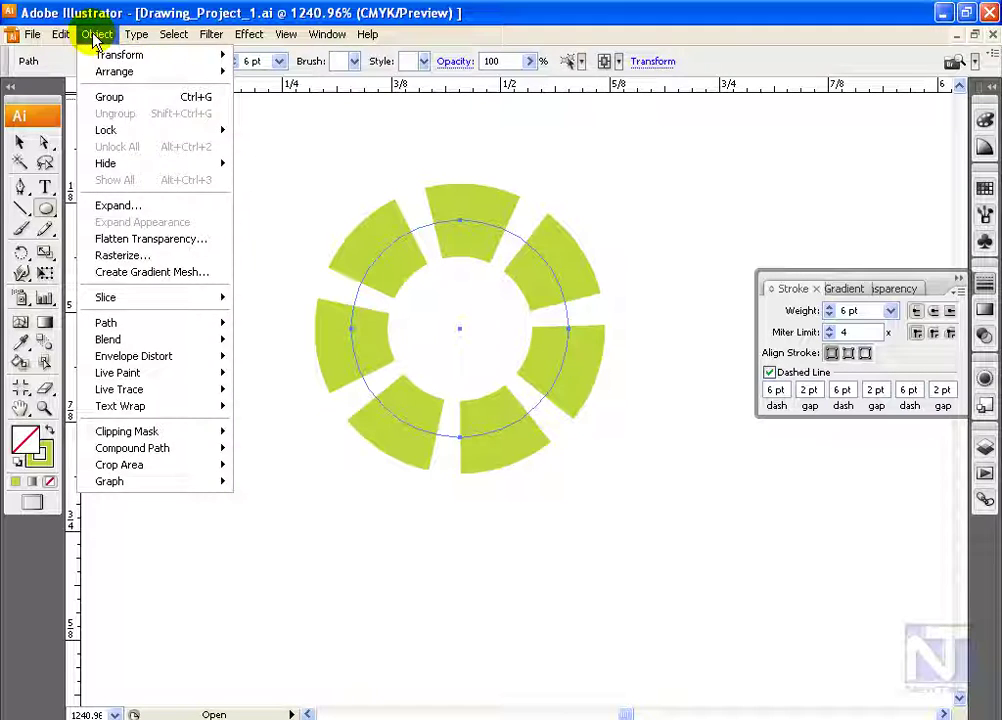
{"action": "left_click", "coordinate": [125, 208]}
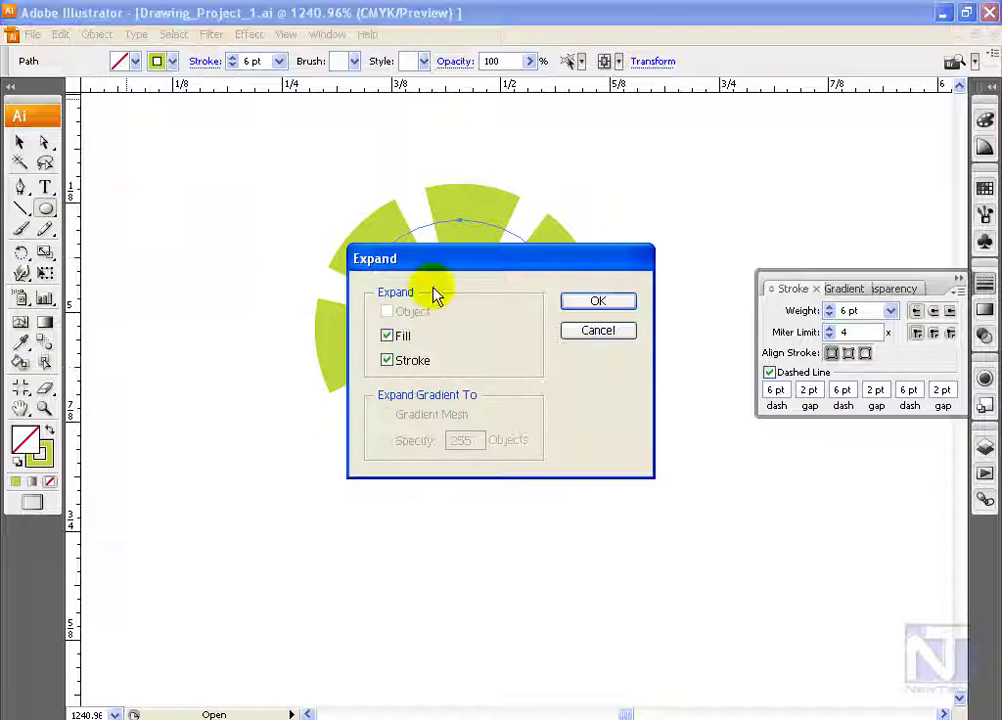
Step: Expand the dashed ring's fill and stroke into eight solid green segments
{"action": "left_click", "coordinate": [625, 298]}
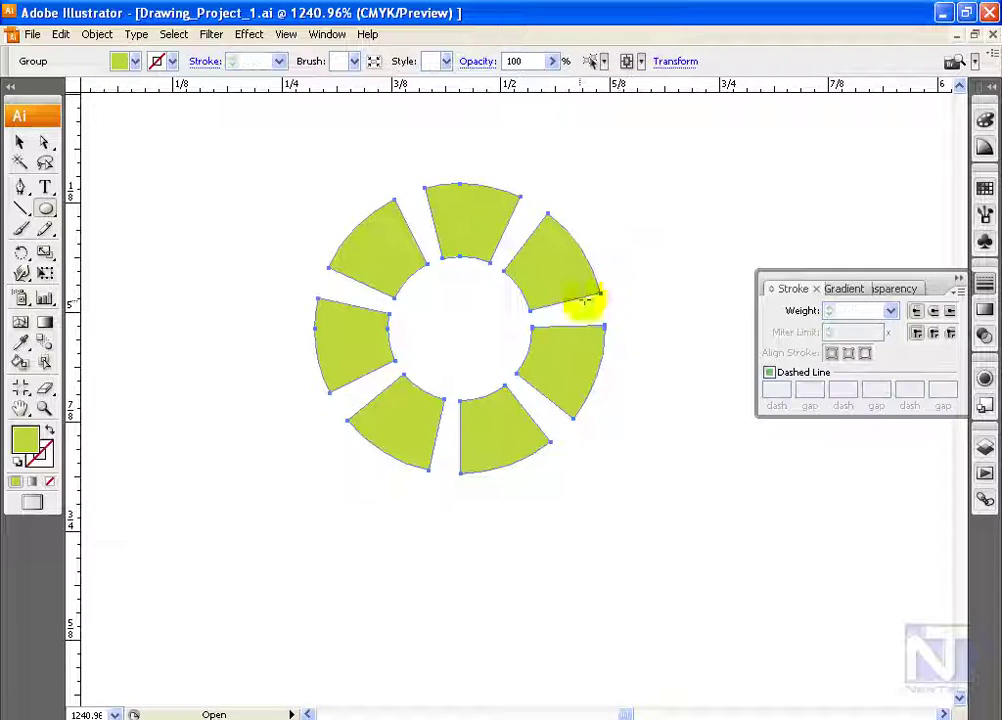
{"action": "left_click", "coordinate": [19, 143]}
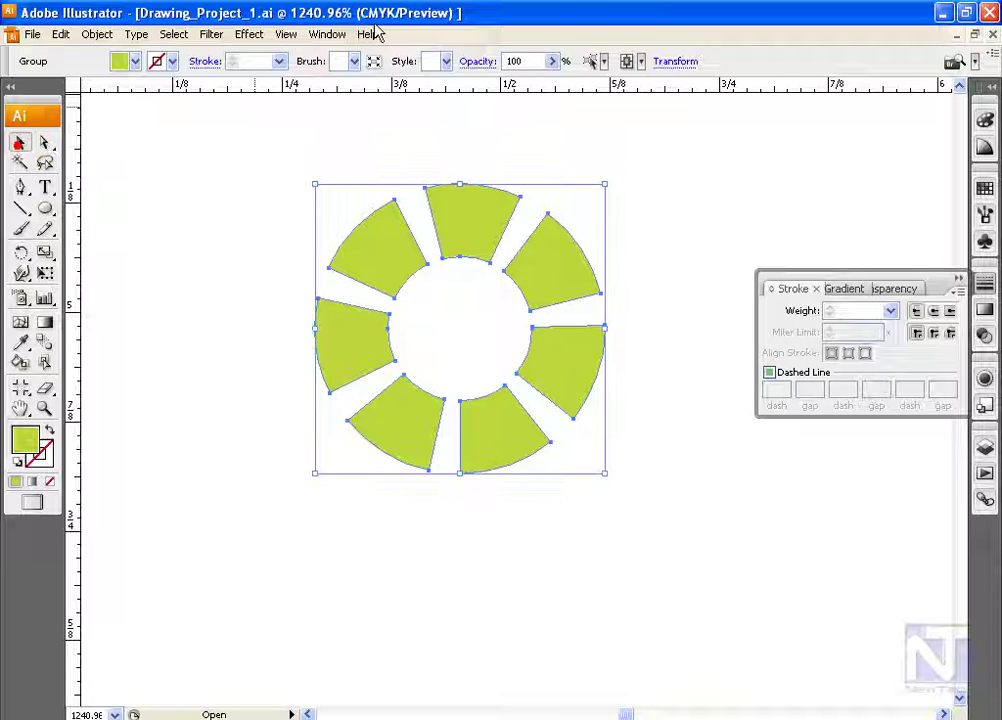
{"action": "left_click", "coordinate": [249, 35]}
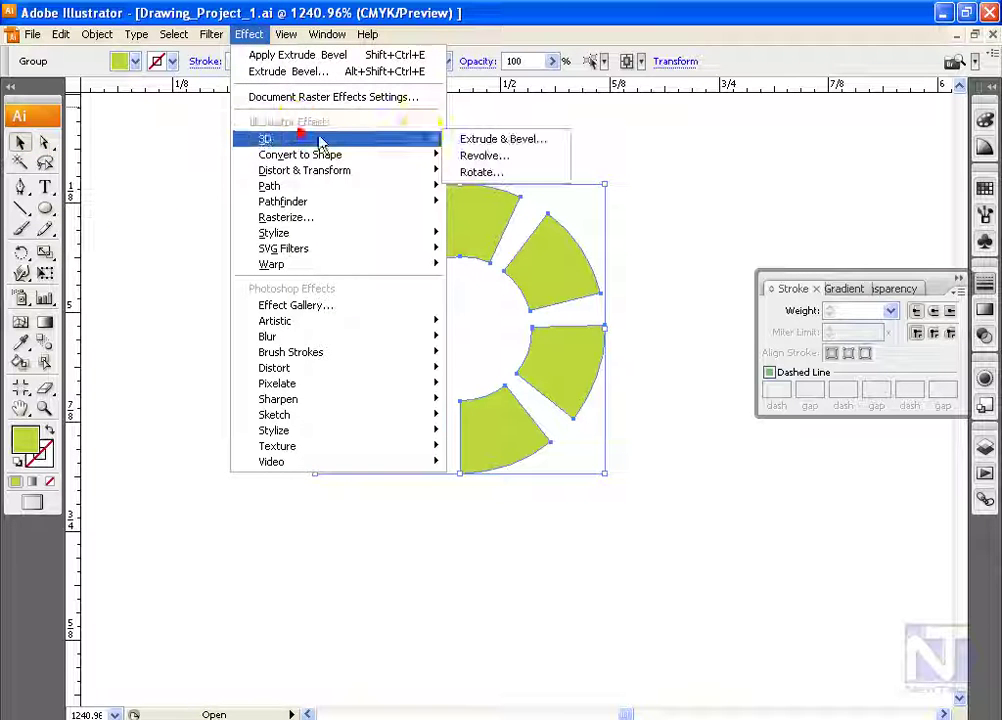
{"action": "left_click", "coordinate": [480, 138]}
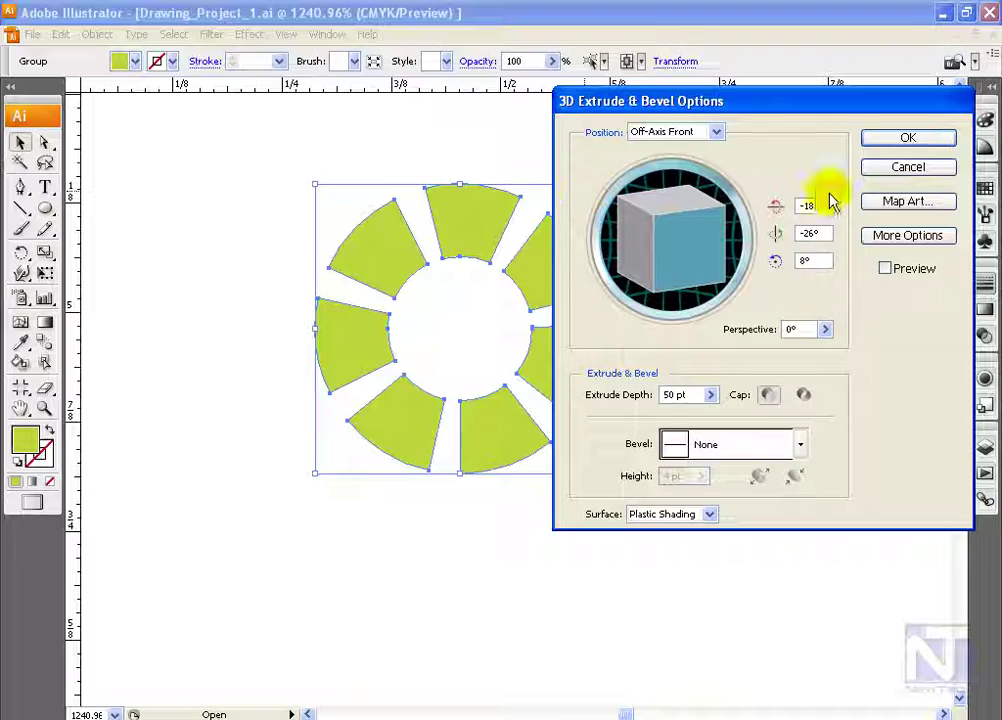
Step: Extrude the segments in 3D with a custom rotation and 12 pt depth, then deselect
{"action": "left_click", "coordinate": [886, 268]}
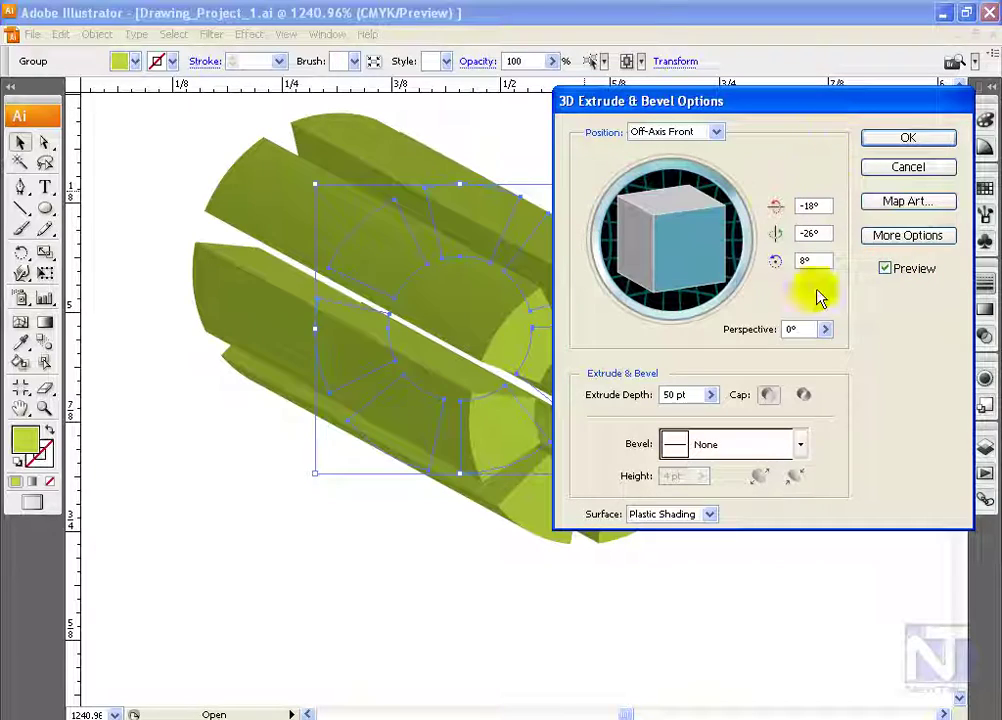
{"action": "left_click_drag", "start_coordinate": [745, 113], "coordinate": [833, 112]}
{"action": "left_click_drag", "start_coordinate": [707, 224], "coordinate": [776, 217]}
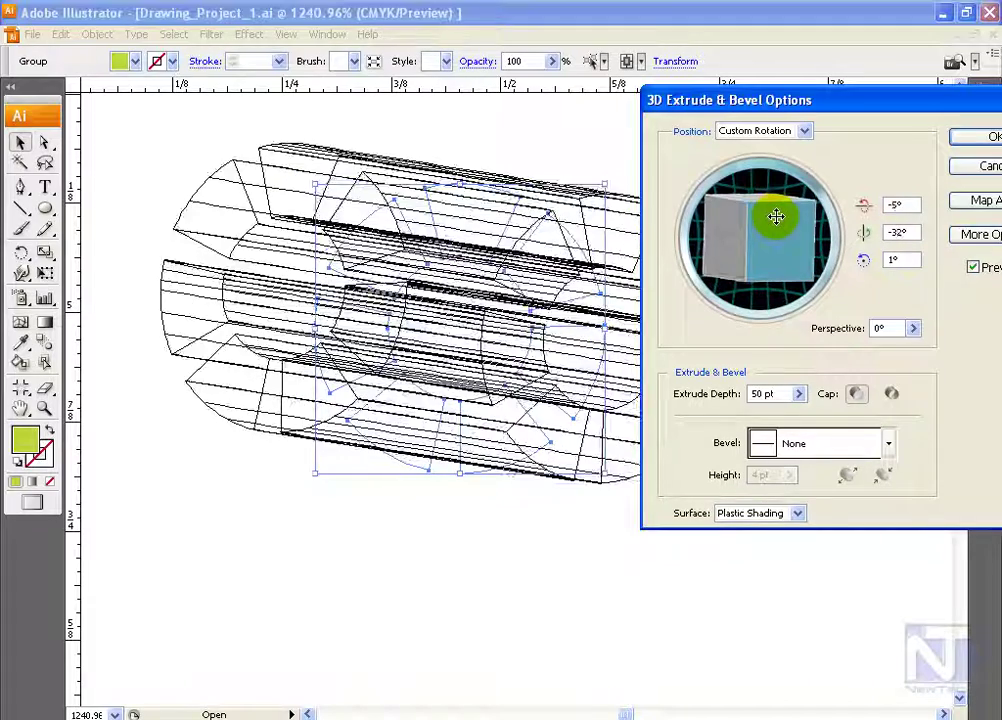
{"action": "left_click", "coordinate": [685, 420]}
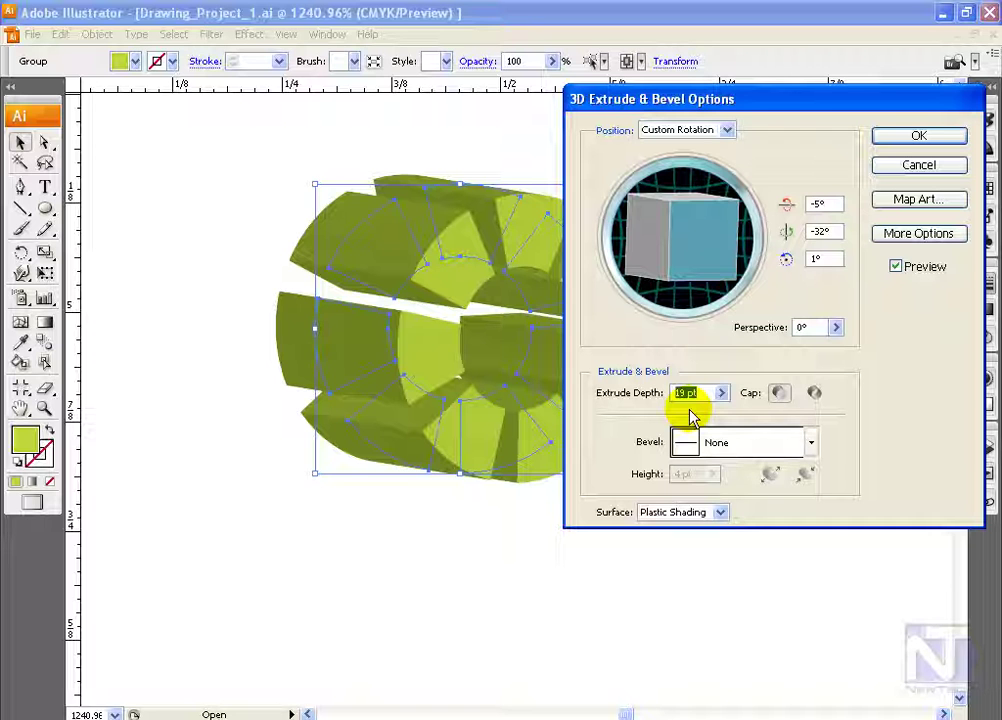
{"action": "left_click", "coordinate": [754, 345]}
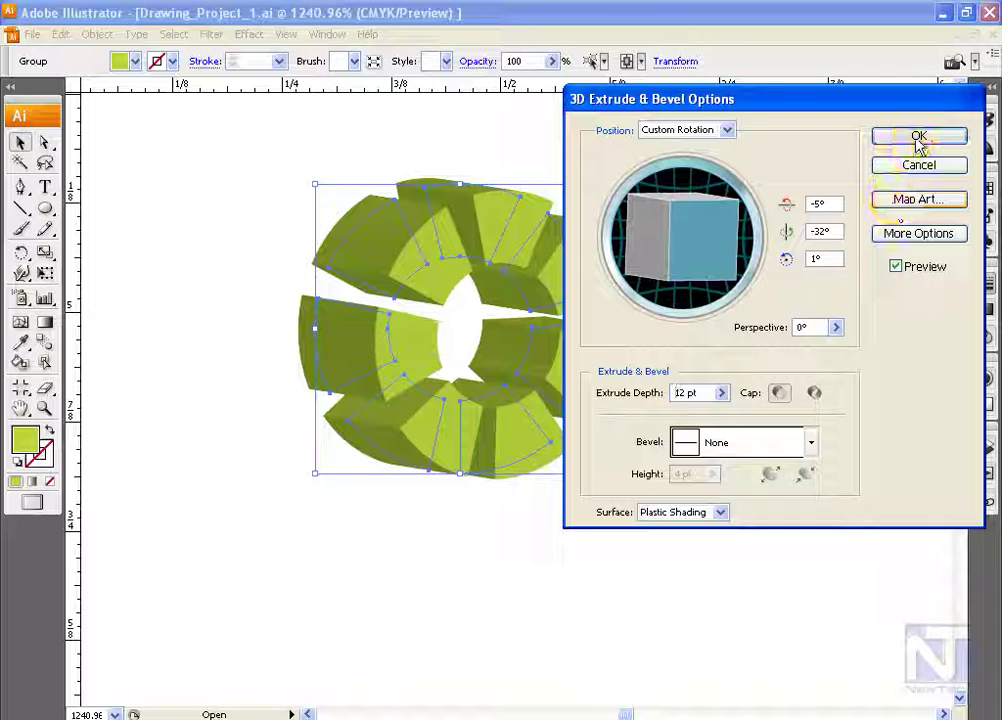
{"action": "left_click", "coordinate": [917, 138]}
{"action": "left_click", "coordinate": [548, 333]}
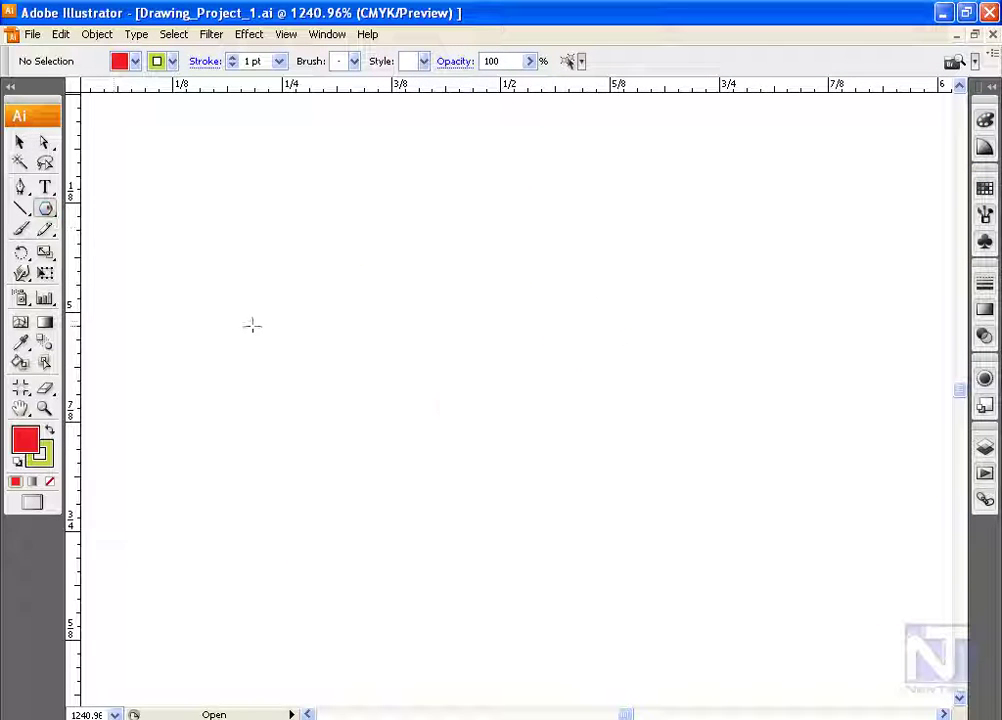
Step: Reset default colours and draw a nine-sided polygon with a 6 pt stroke
{"action": "key", "text": "d"}
{"action": "left_click_drag", "start_coordinate": [440, 362], "coordinate": [505, 423]}
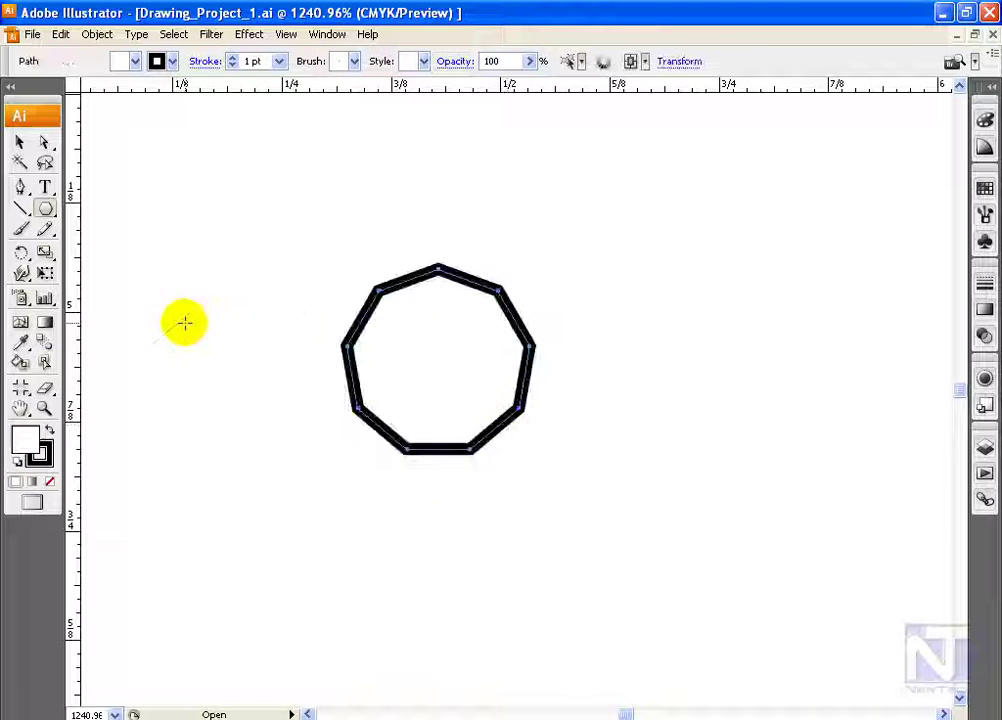
{"action": "left_click", "coordinate": [22, 145]}
{"action": "left_click", "coordinate": [985, 284]}
{"action": "left_click", "coordinate": [890, 311]}
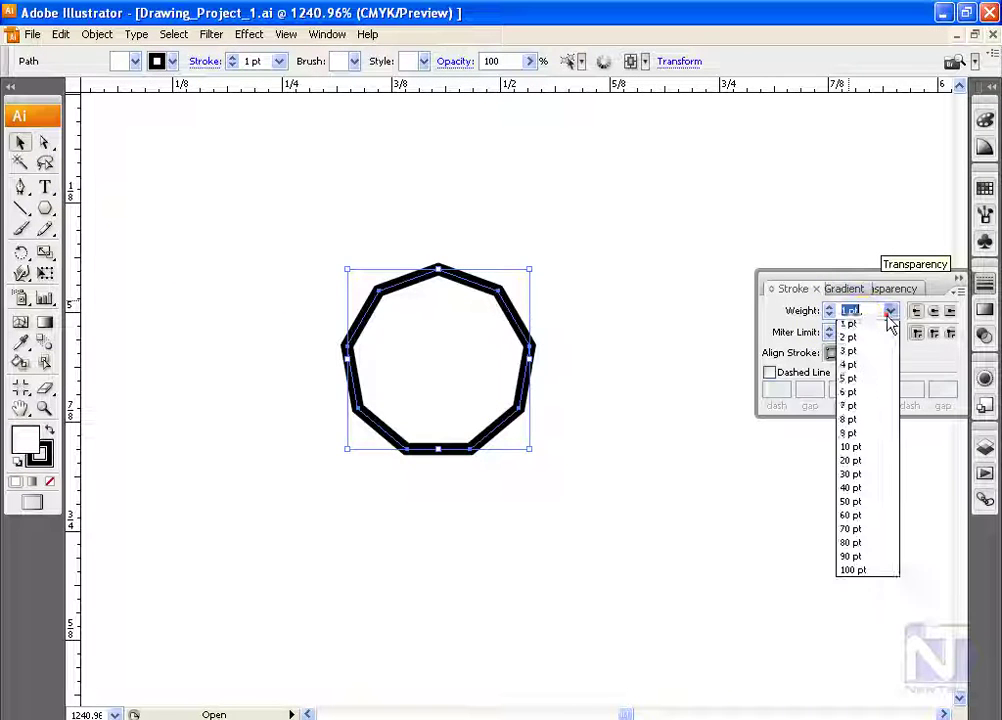
{"action": "left_click", "coordinate": [858, 424]}
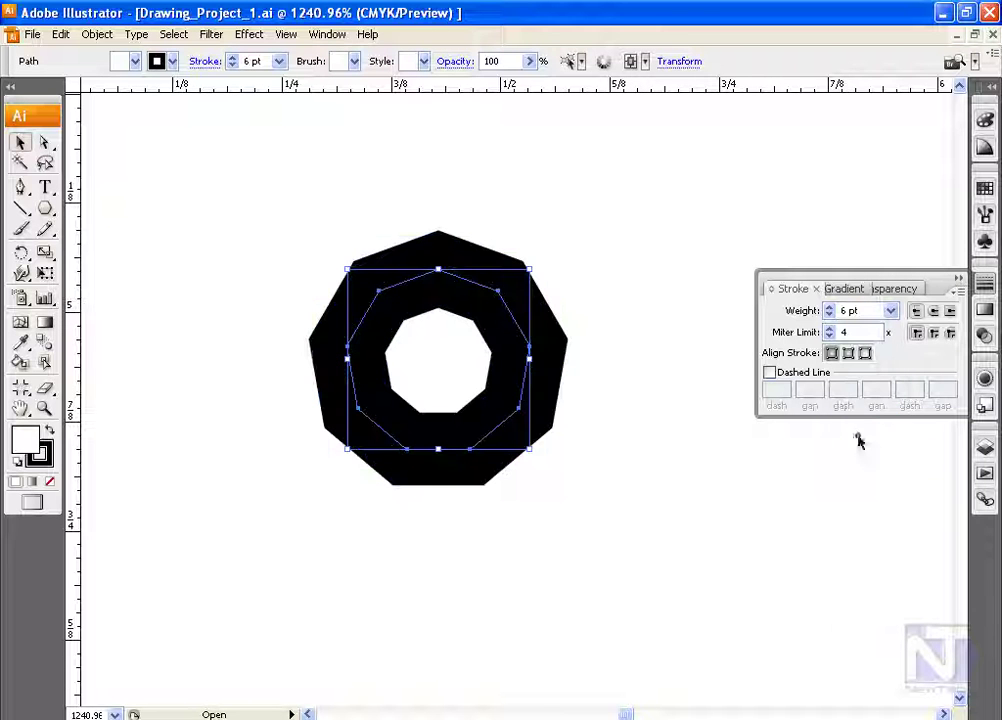
Step: Expand the polygon's 6 pt outline into a filled ring shape
{"action": "left_click", "coordinate": [108, 38]}
{"action": "left_click", "coordinate": [118, 205]}
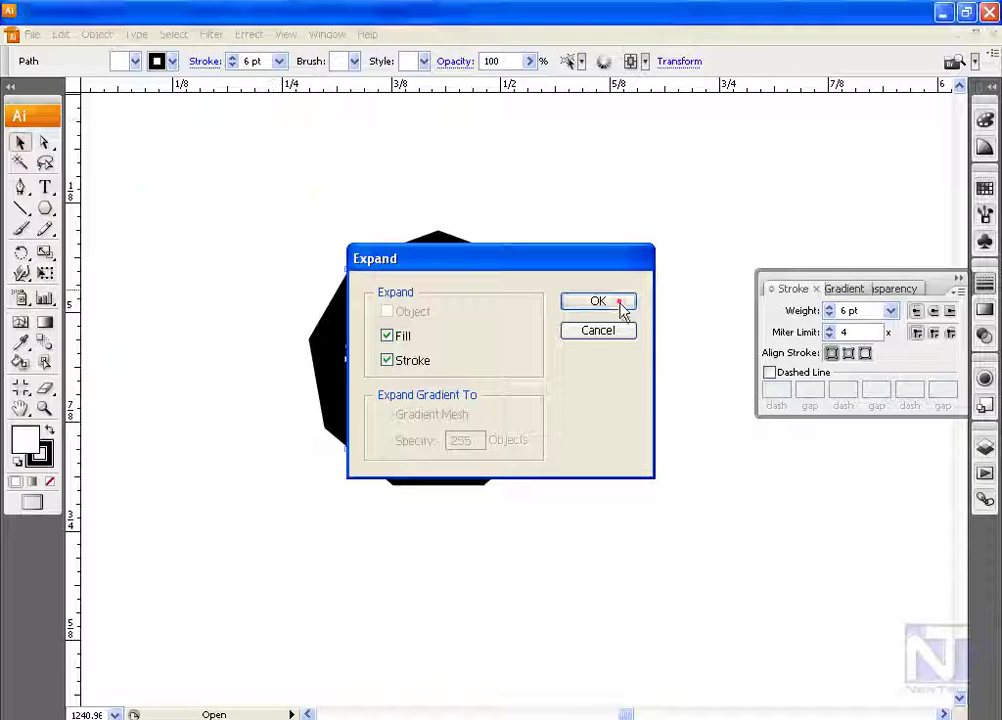
{"action": "left_click", "coordinate": [615, 302]}
{"action": "left_click", "coordinate": [425, 219]}
{"action": "left_click", "coordinate": [450, 273]}
Step: Colour the expanded ring with a green fill and a red outline from Swatches
{"action": "left_click", "coordinate": [28, 449]}
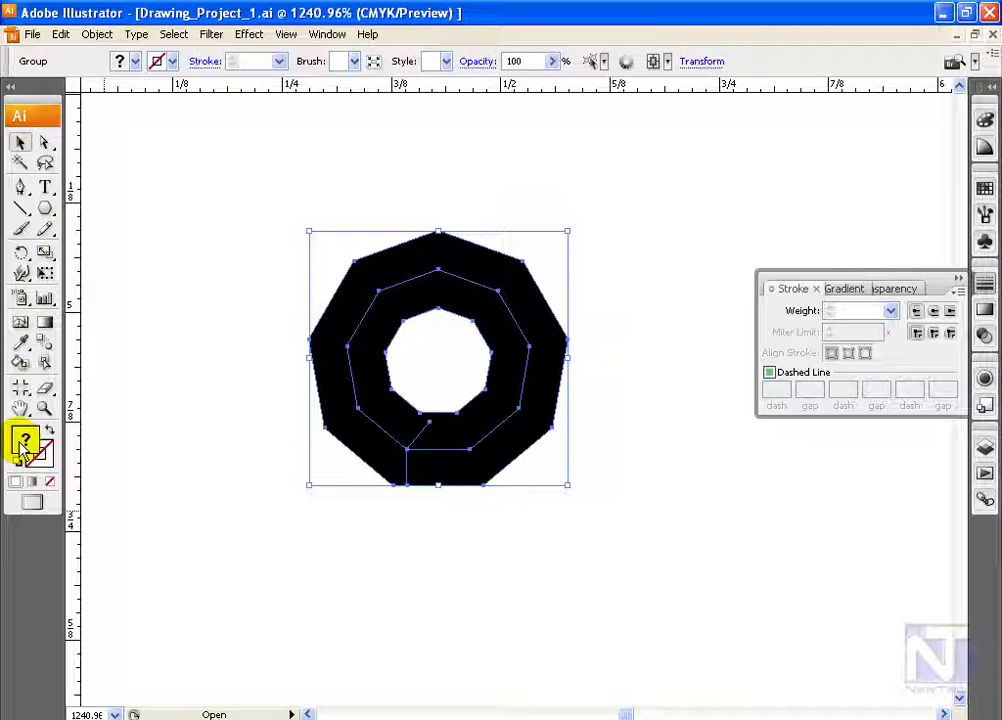
{"action": "left_click", "coordinate": [984, 214]}
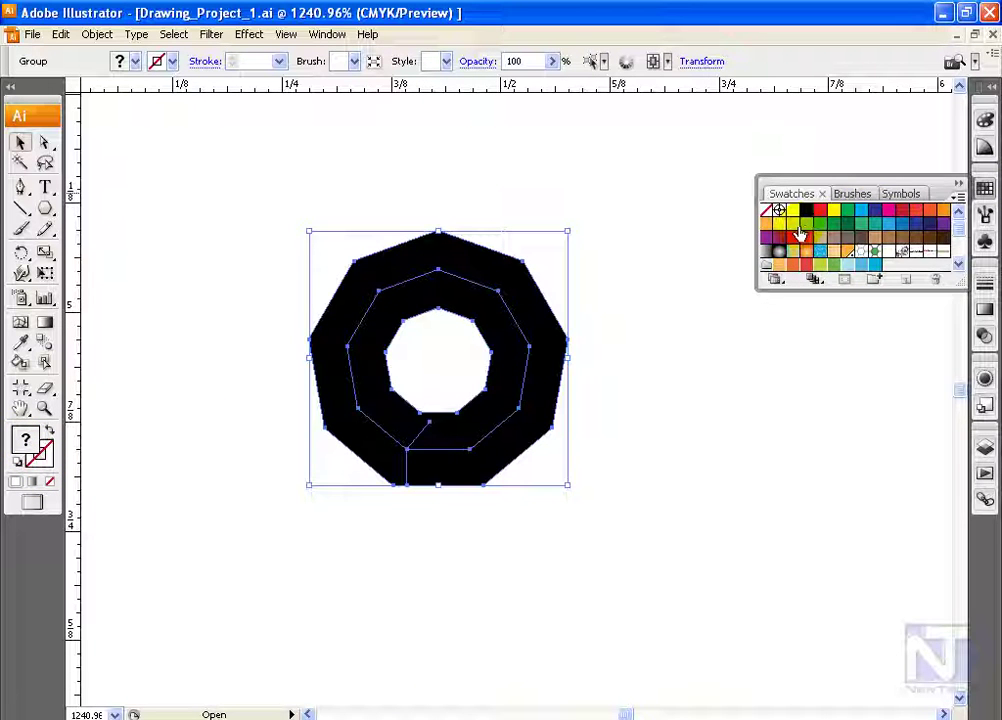
{"action": "left_click", "coordinate": [798, 232]}
{"action": "left_click", "coordinate": [975, 210]}
{"action": "left_click", "coordinate": [984, 196]}
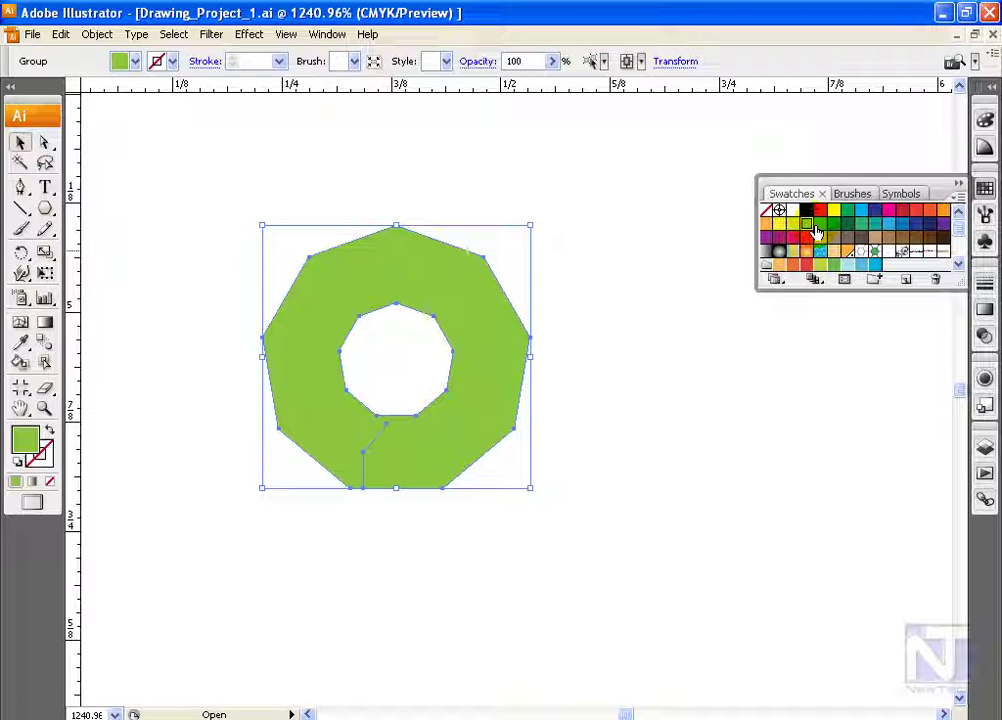
{"action": "left_click", "coordinate": [817, 212]}
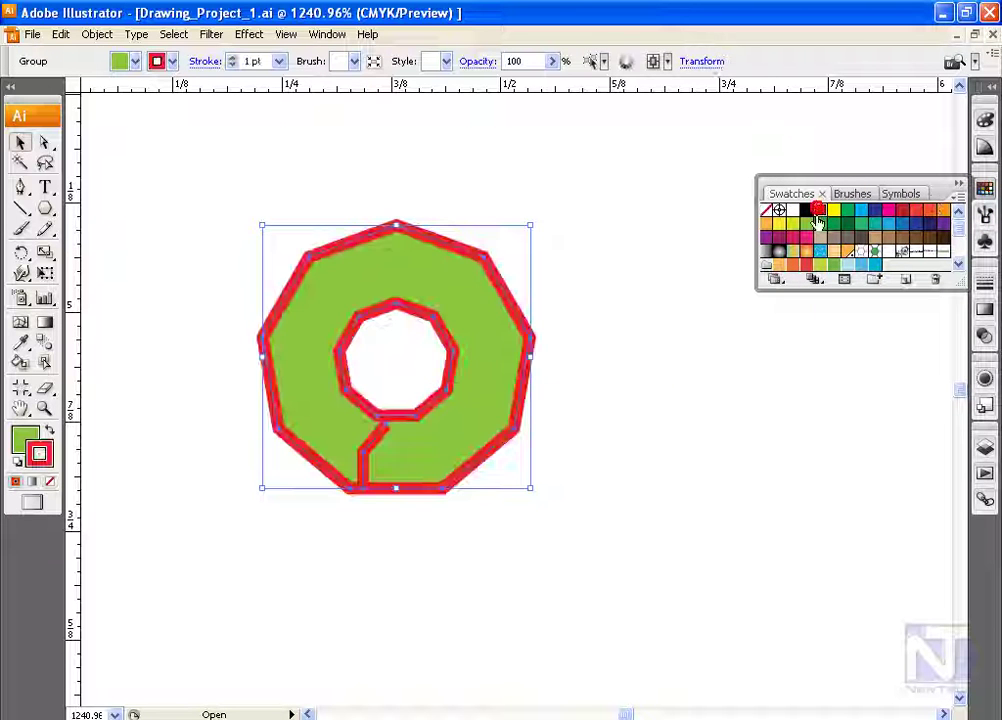
Step: Apply a previewed 3D Extrude & Bevel with a shortened depth to the nine-sided ring, then dash its red outline
{"action": "left_click", "coordinate": [249, 34]}
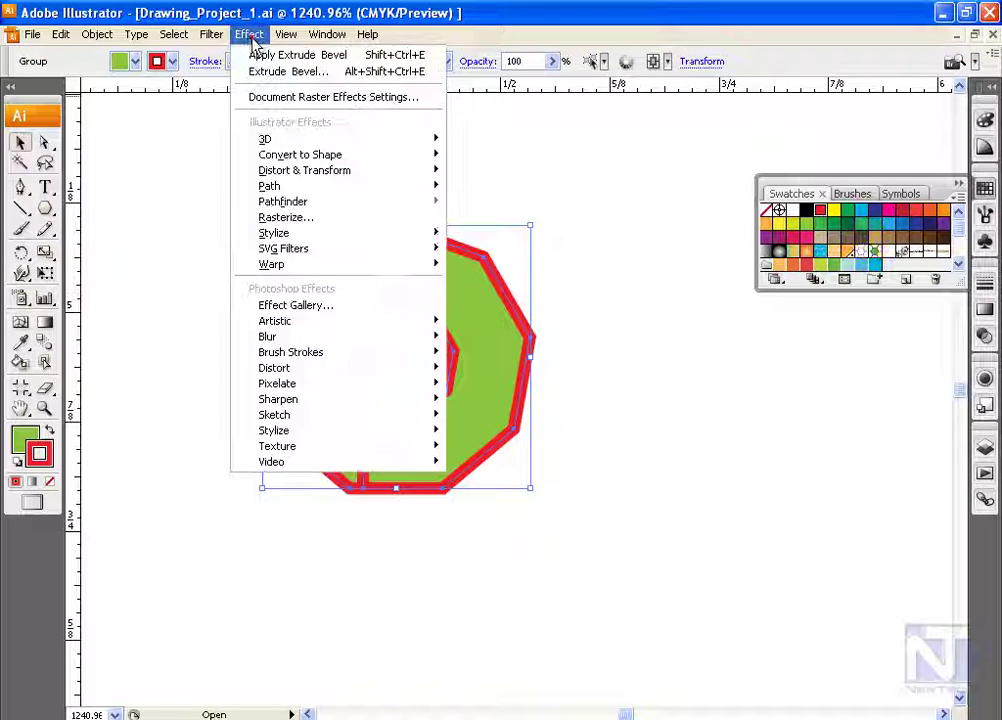
{"action": "mouse_move", "coordinate": [265, 139]}
{"action": "left_click", "coordinate": [523, 143]}
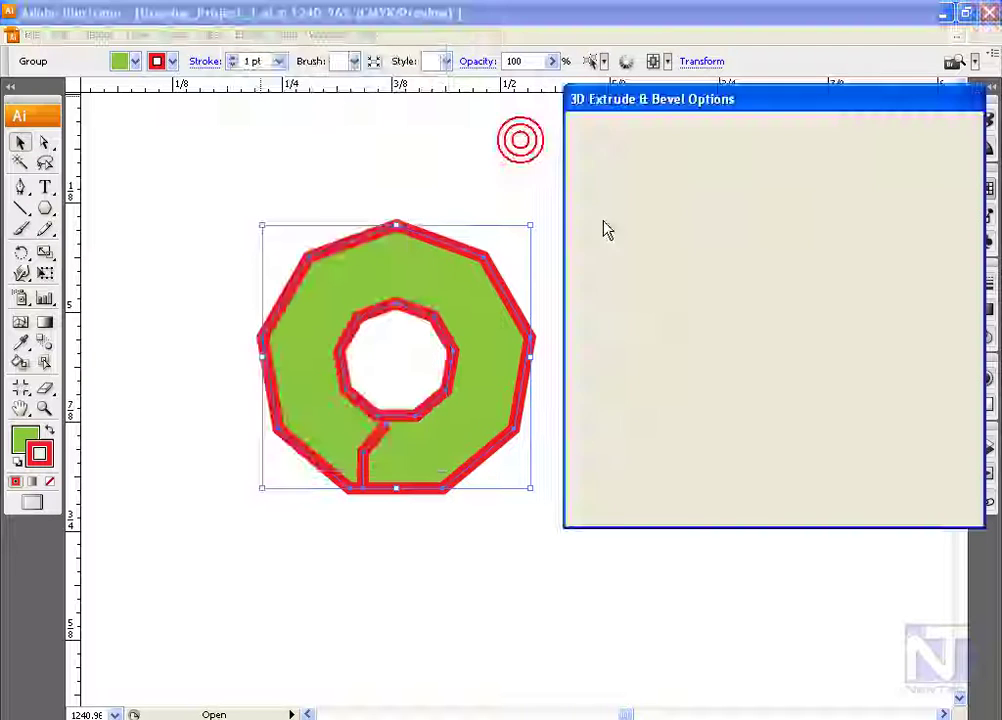
{"action": "left_click", "coordinate": [895, 266]}
{"action": "left_click_drag", "start_coordinate": [680, 99], "coordinate": [598, 17]}
{"action": "double_click", "coordinate": [603, 311]}
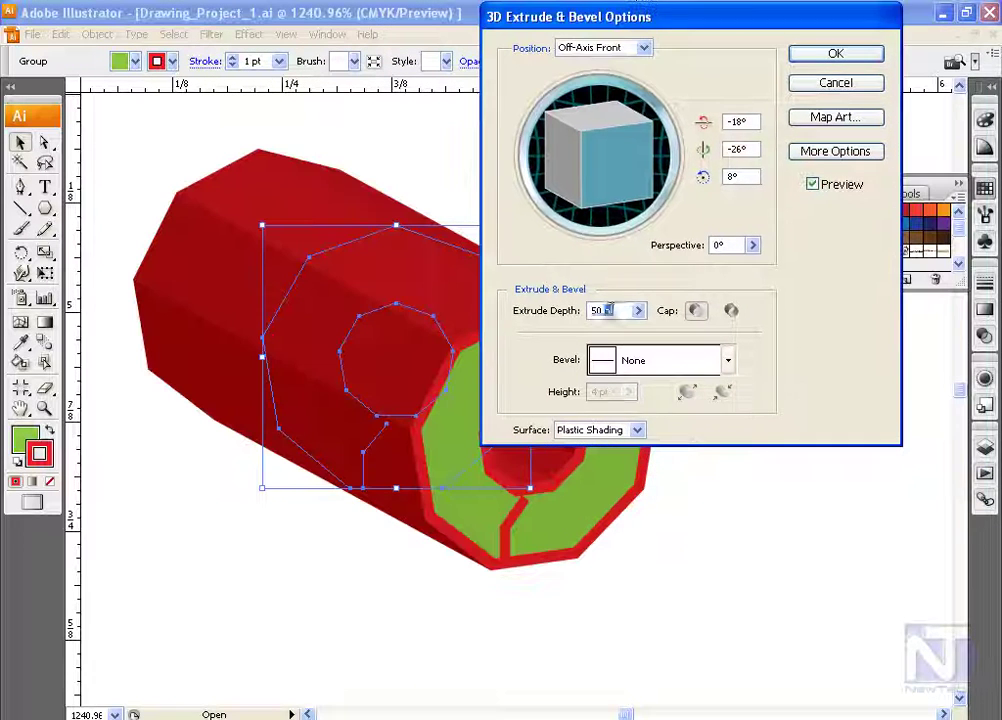
{"action": "left_click", "coordinate": [828, 54]}
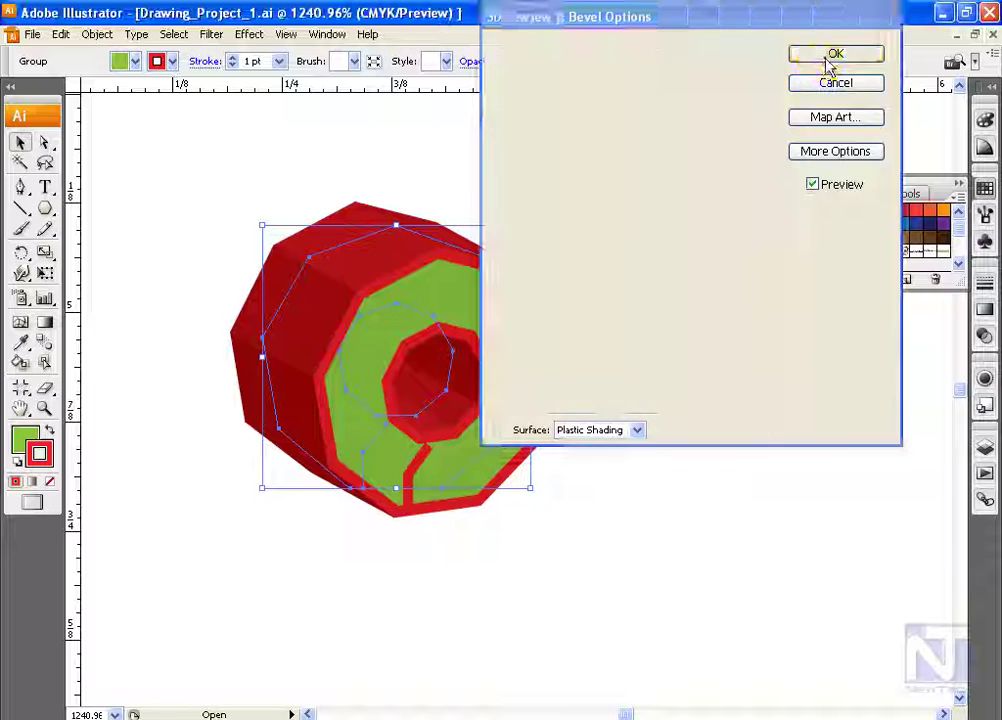
{"action": "left_click", "coordinate": [770, 372]}
Step: Enter 12 pt into each of the tube outline's dash and gap fields
{"action": "left_click", "coordinate": [779, 390]}
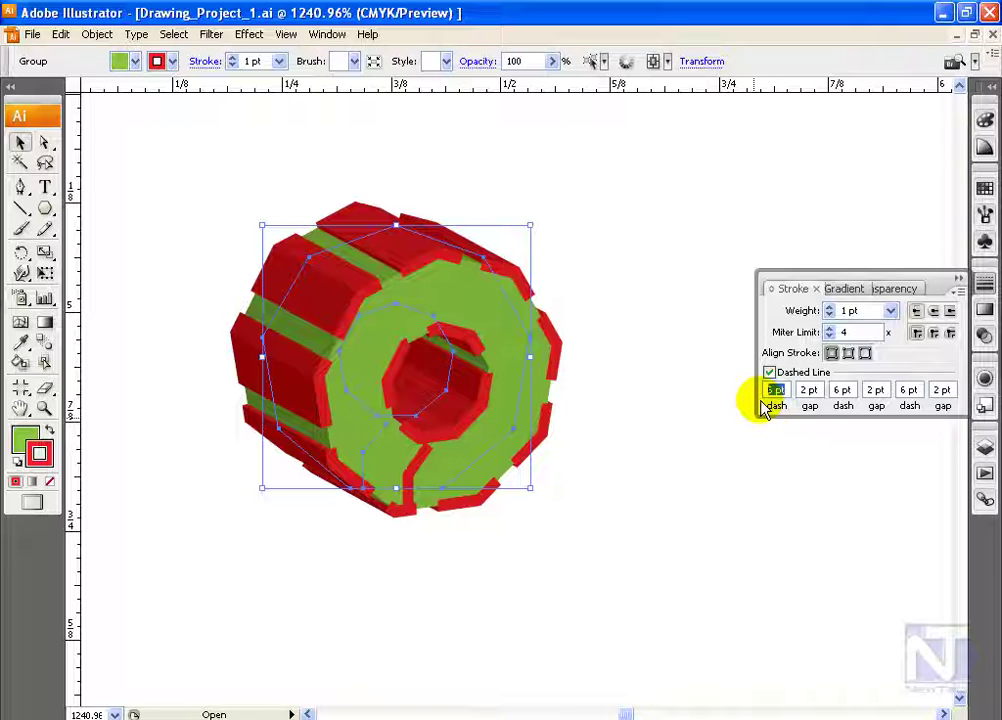
{"action": "type", "text": "12"}
{"action": "type", "text": "12"}
{"action": "left_click", "coordinate": [841, 390]}
{"action": "type", "text": "12"}
{"action": "left_click", "coordinate": [876, 390]}
{"action": "type", "text": "12"}
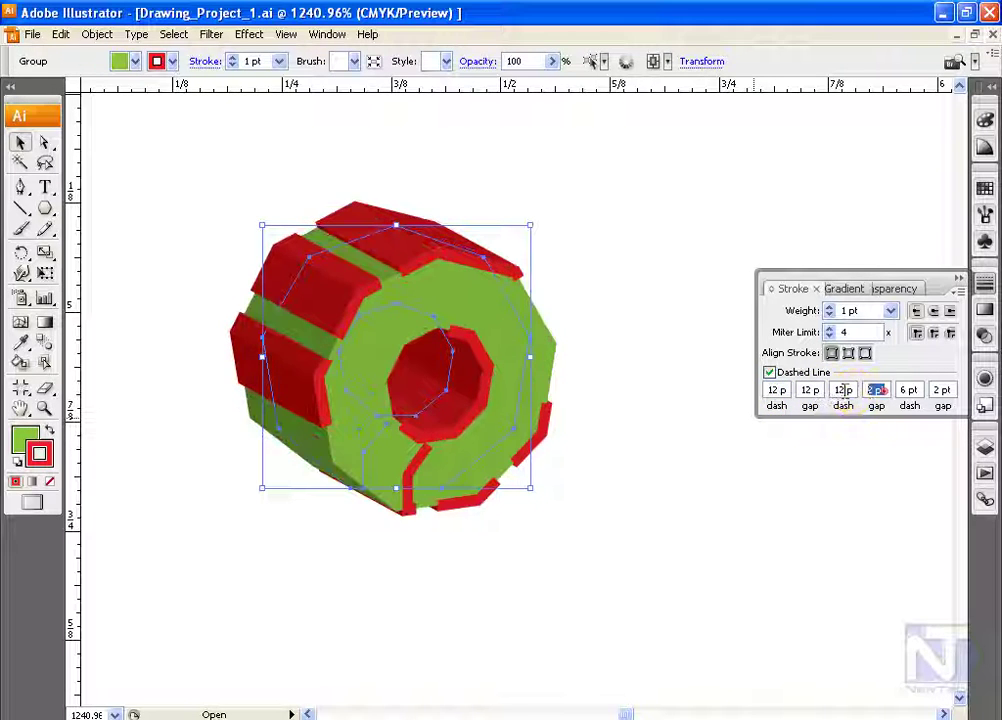
{"action": "left_click", "coordinate": [909, 390]}
{"action": "type", "text": "12"}
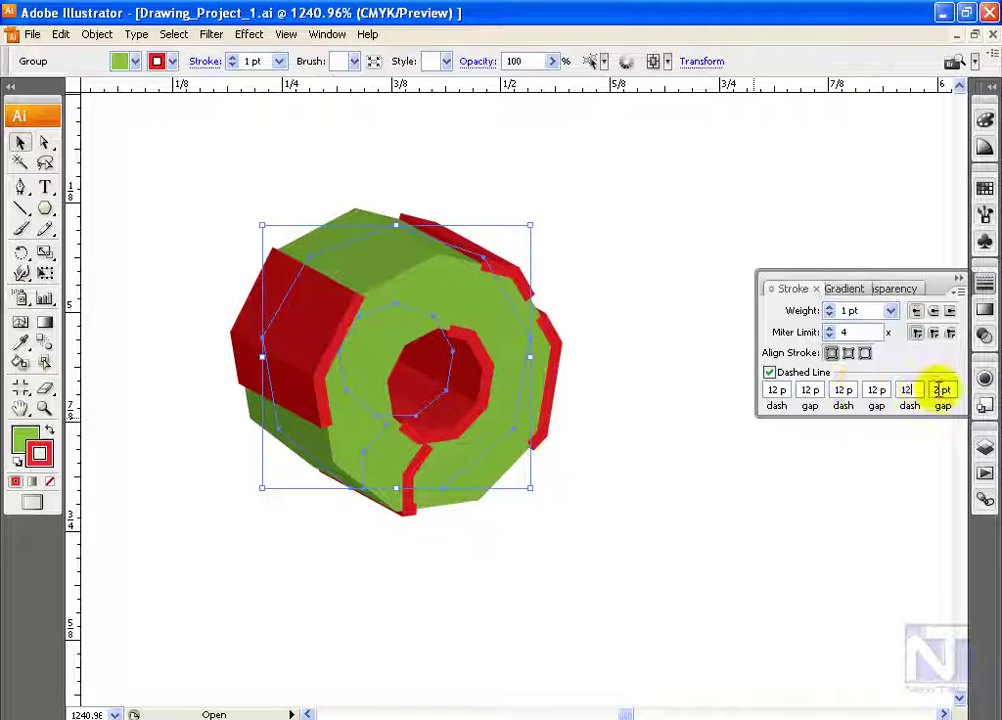
{"action": "left_click", "coordinate": [941, 390]}
{"action": "type", "text": "12"}
Step: Change the dash and gap lengths to 2 pt for thin red stripes
{"action": "key", "text": "Tab"}
{"action": "type", "text": "2"}
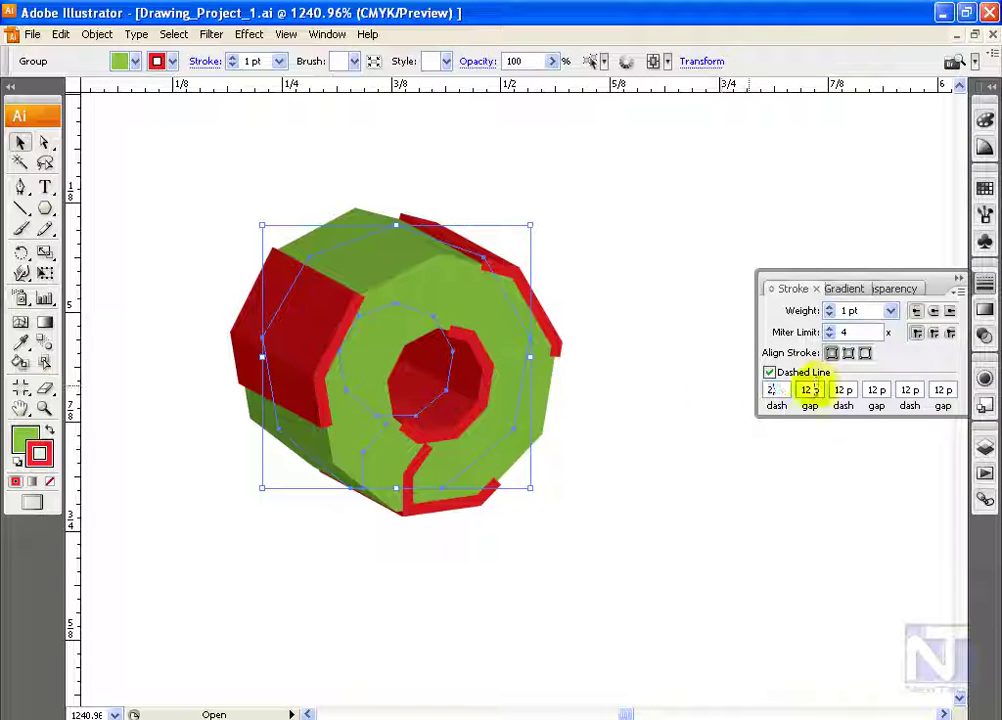
{"action": "key", "text": "Return"}
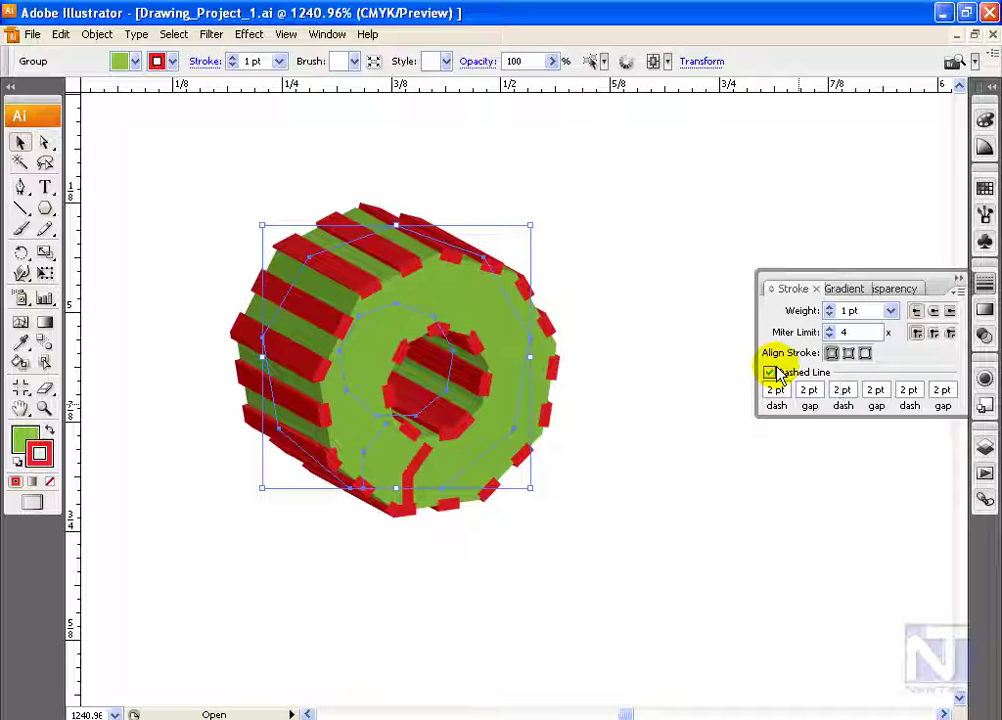